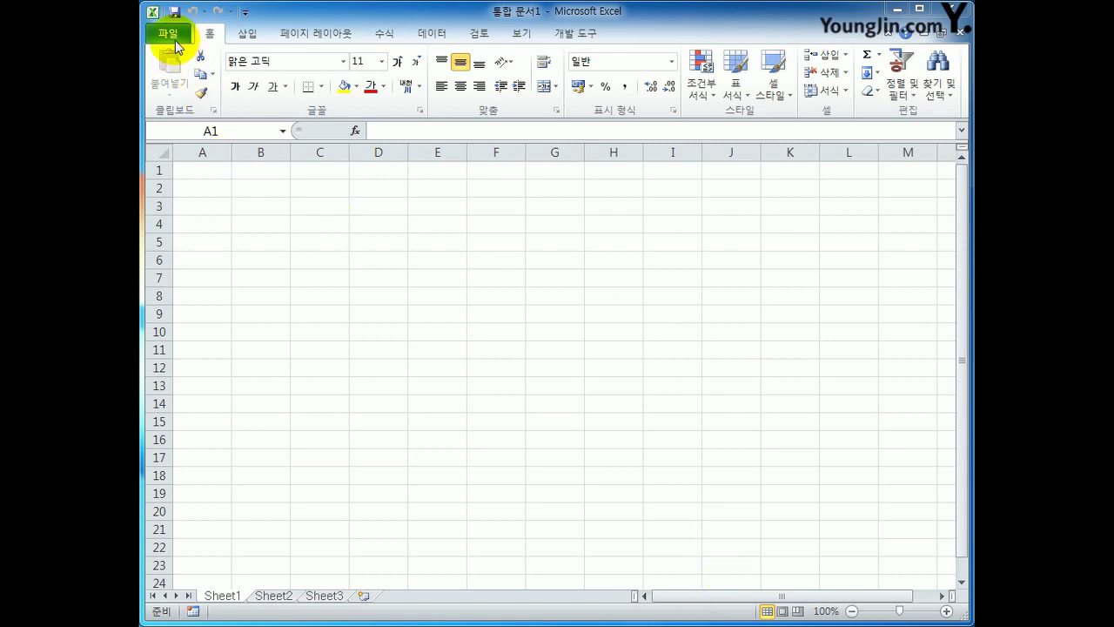
Start opening an existing workbook and browse to the 이론 folder inside 컴활2급 on local disk C.
{"action": "left_click", "coordinate": [169, 35]}
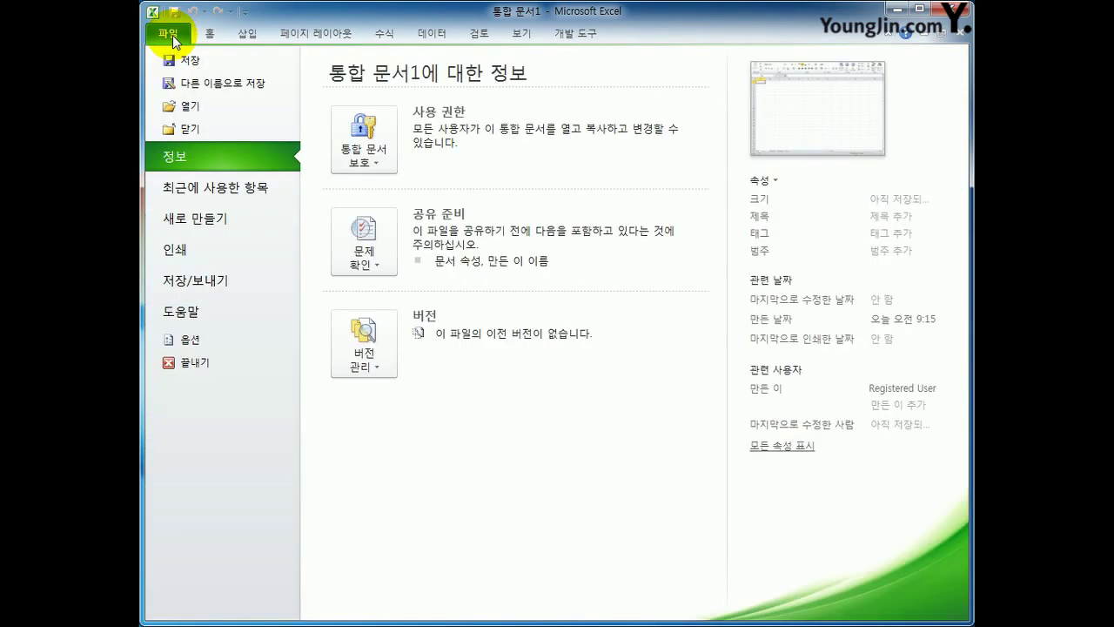
{"action": "left_click", "coordinate": [199, 112]}
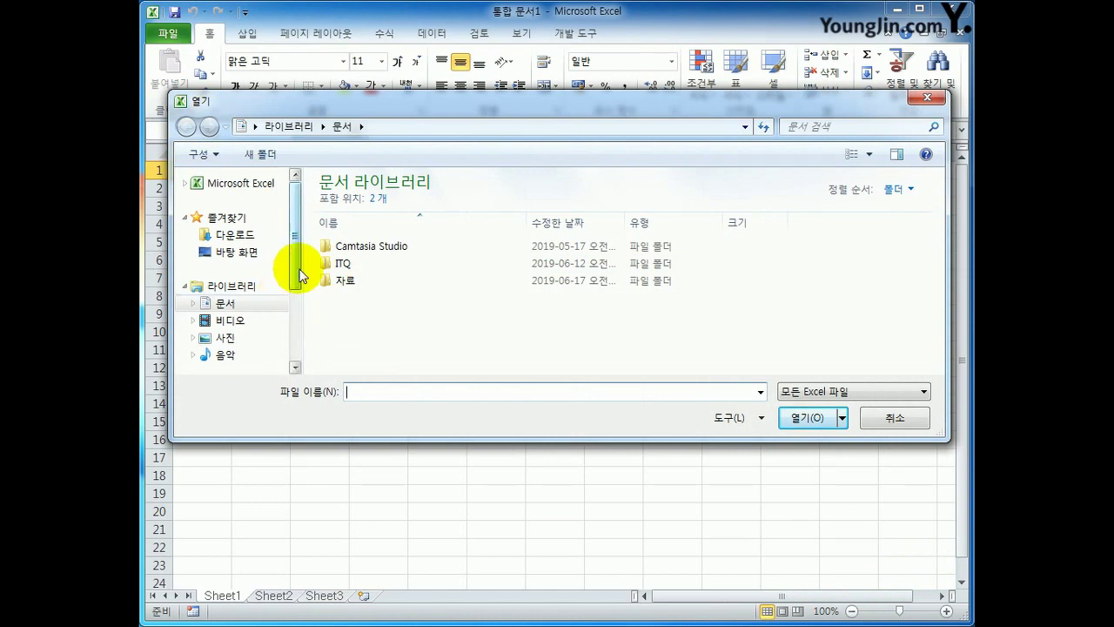
{"action": "left_click_drag", "start_coordinate": [293, 277], "coordinate": [293, 320]}
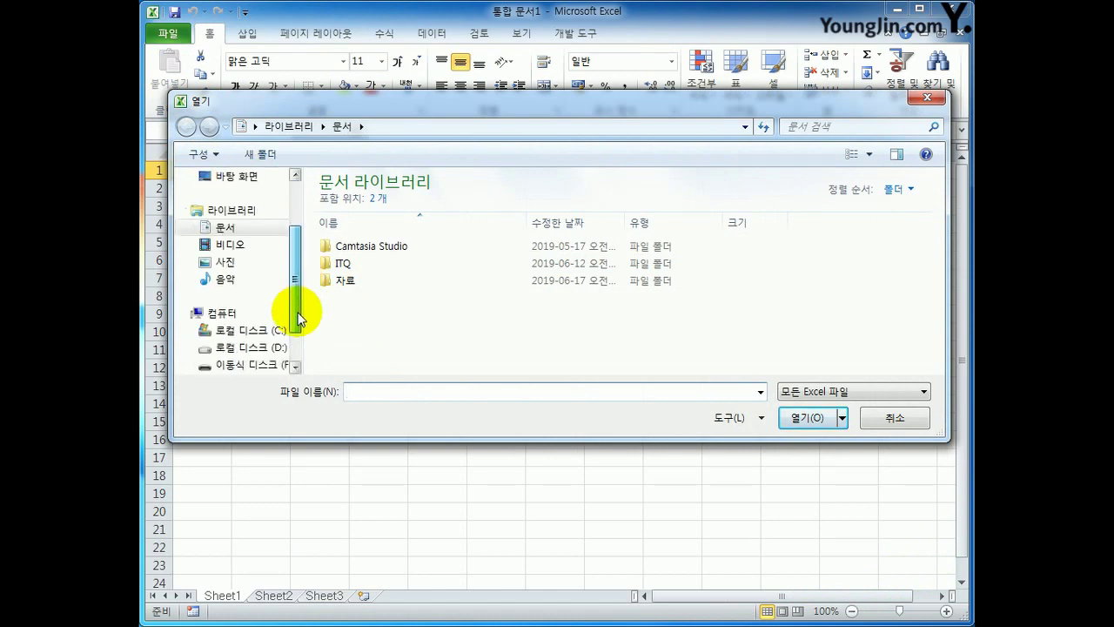
{"action": "left_click", "coordinate": [258, 334]}
{"action": "left_click", "coordinate": [369, 361]}
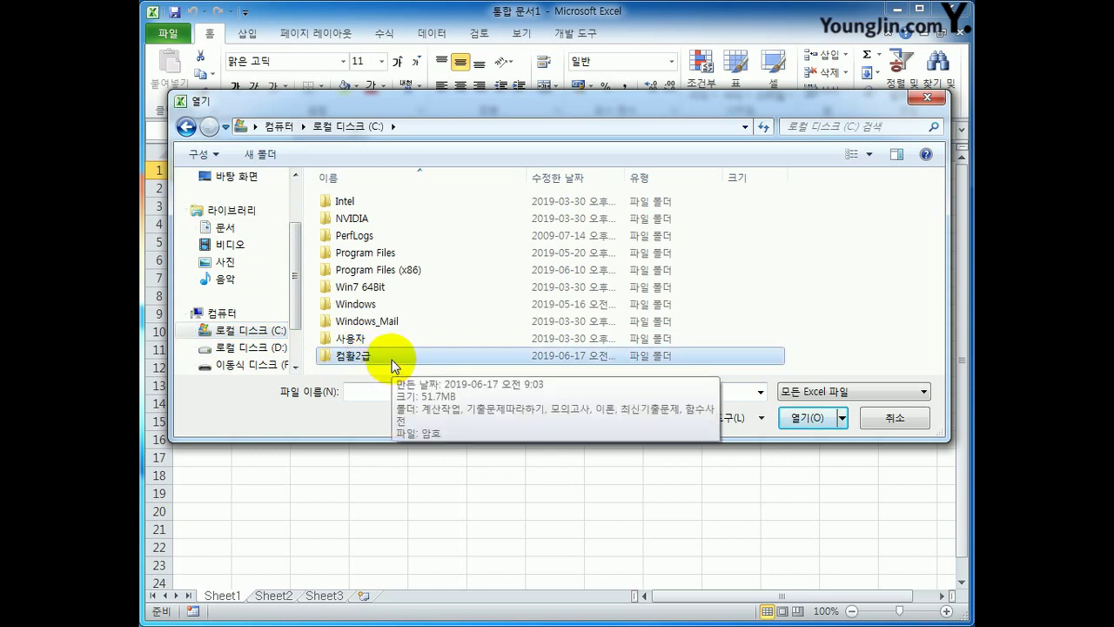
{"action": "double_click", "coordinate": [393, 359]}
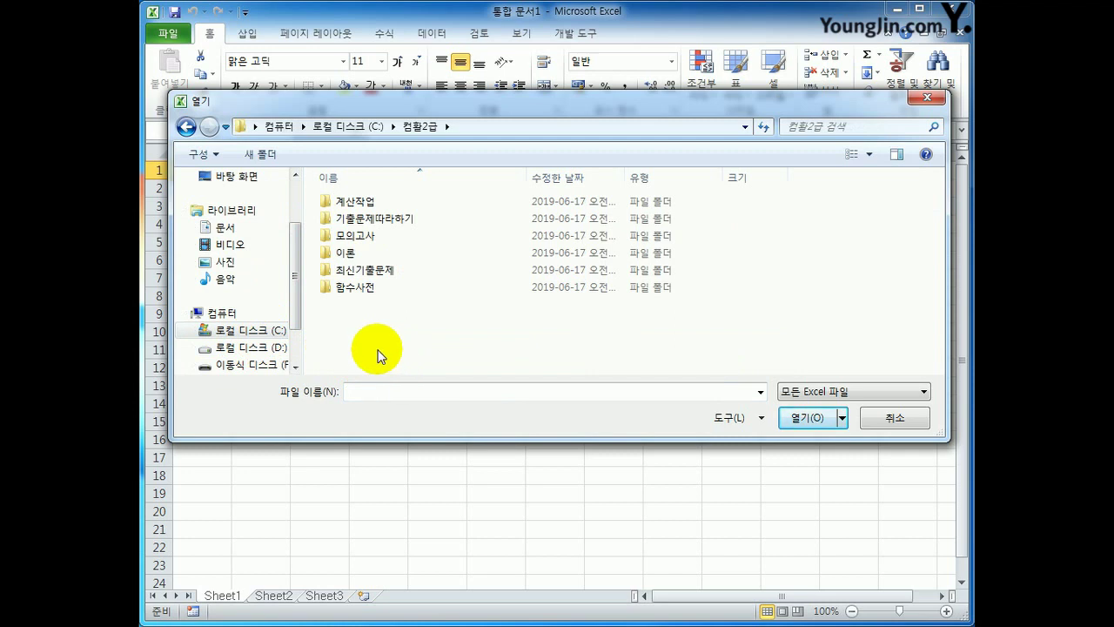
{"action": "left_click", "coordinate": [356, 254]}
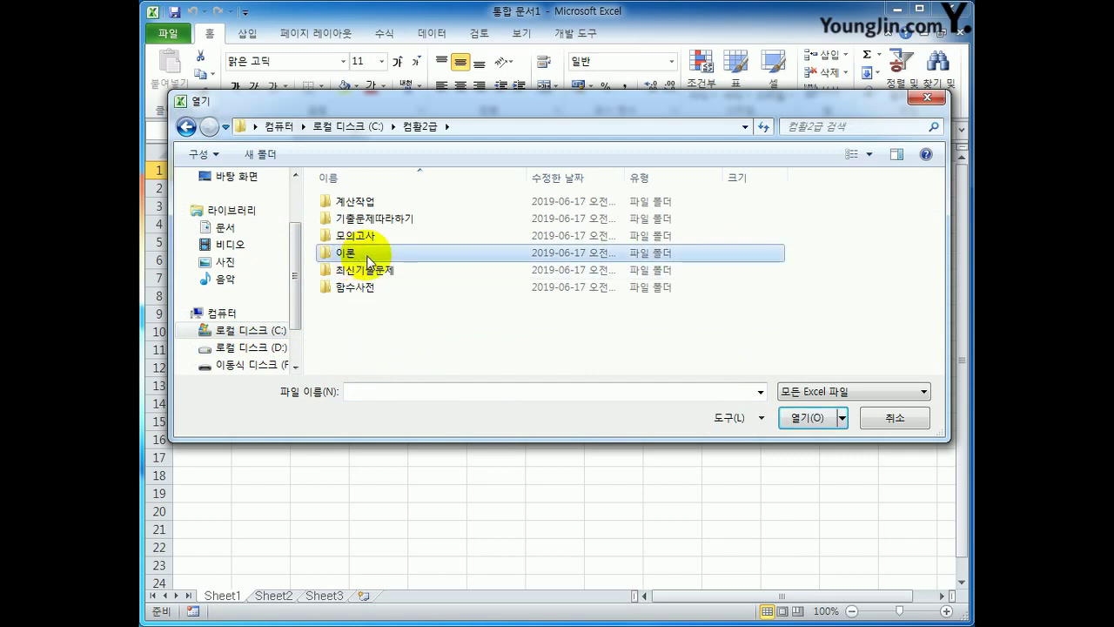
{"action": "double_click", "coordinate": [368, 254]}
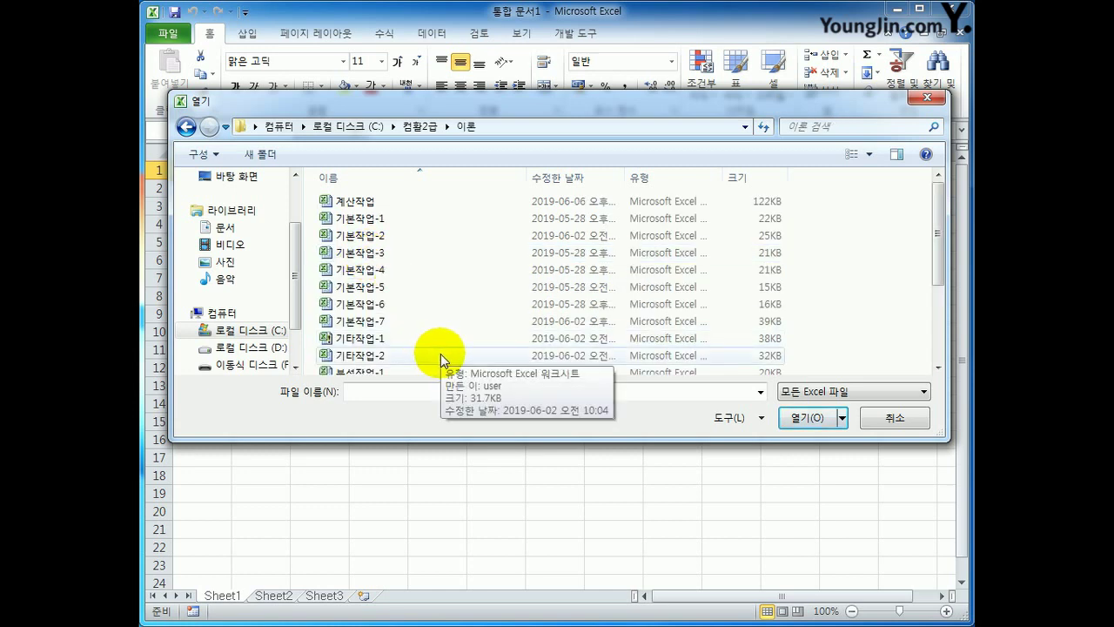
Look through the files in the 이론 folder and open the workbook 기본작업-1.
{"action": "left_click", "coordinate": [386, 217]}
{"action": "left_click", "coordinate": [384, 205]}
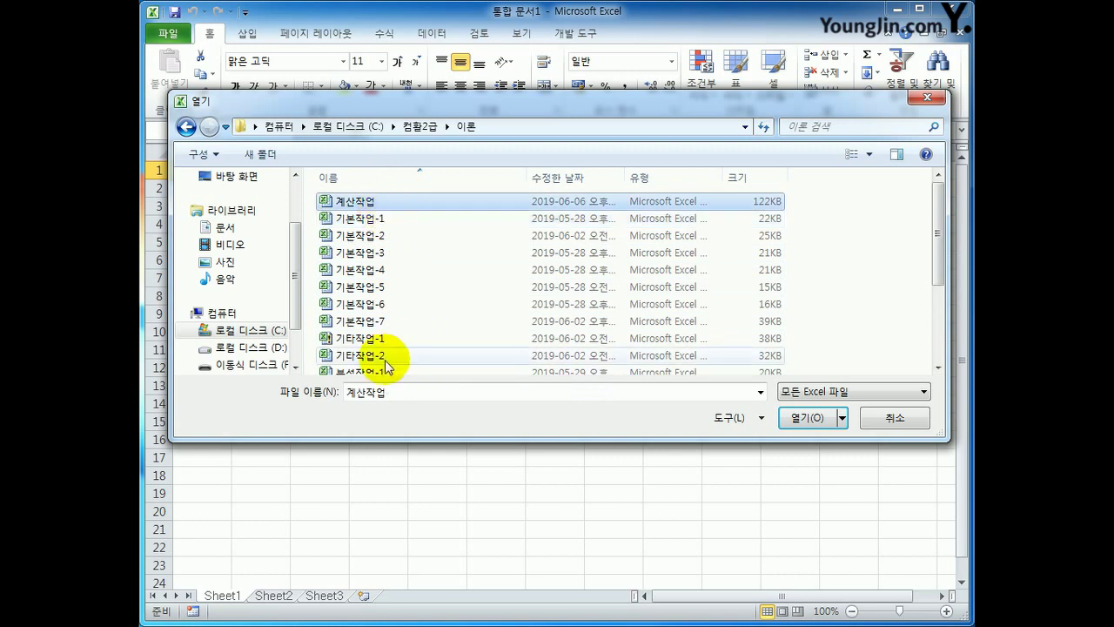
{"action": "scroll", "coordinate": [386, 360], "scroll_direction": "down", "scroll_amount": 2}
{"action": "left_click", "coordinate": [386, 350]}
{"action": "left_click", "coordinate": [363, 248]}
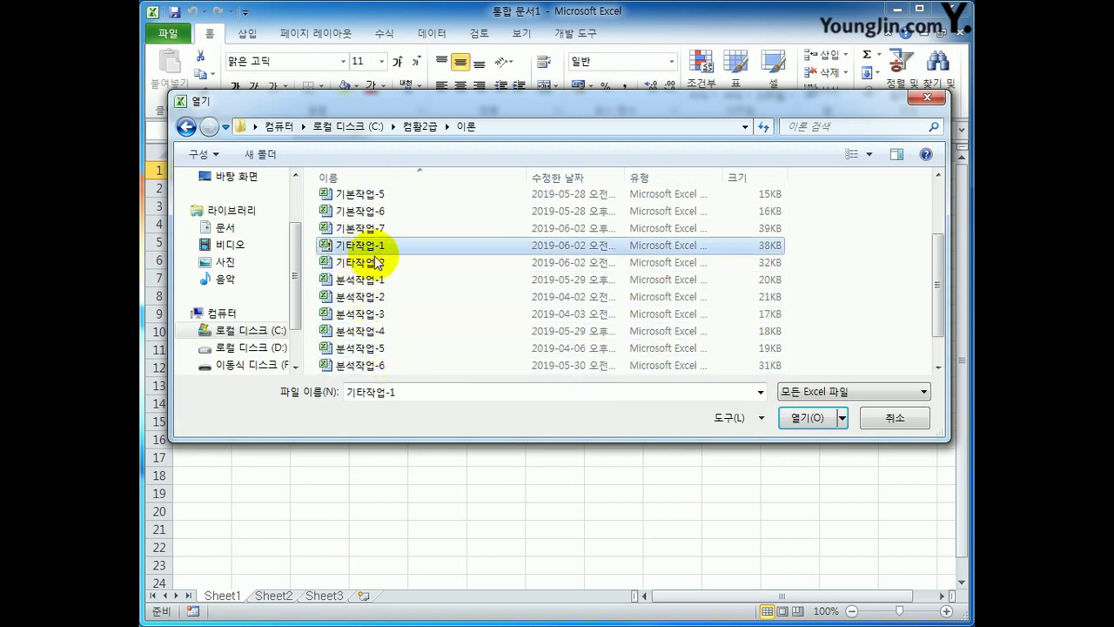
{"action": "scroll", "coordinate": [392, 270], "scroll_direction": "up", "scroll_amount": 2}
{"action": "left_click", "coordinate": [378, 222]}
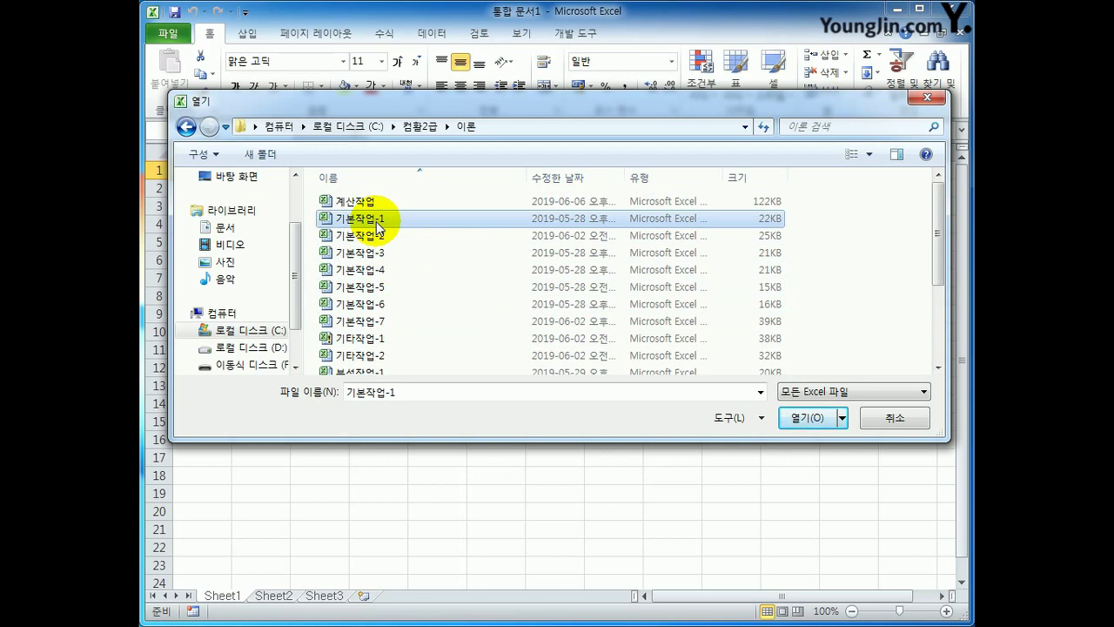
{"action": "left_click", "coordinate": [810, 422]}
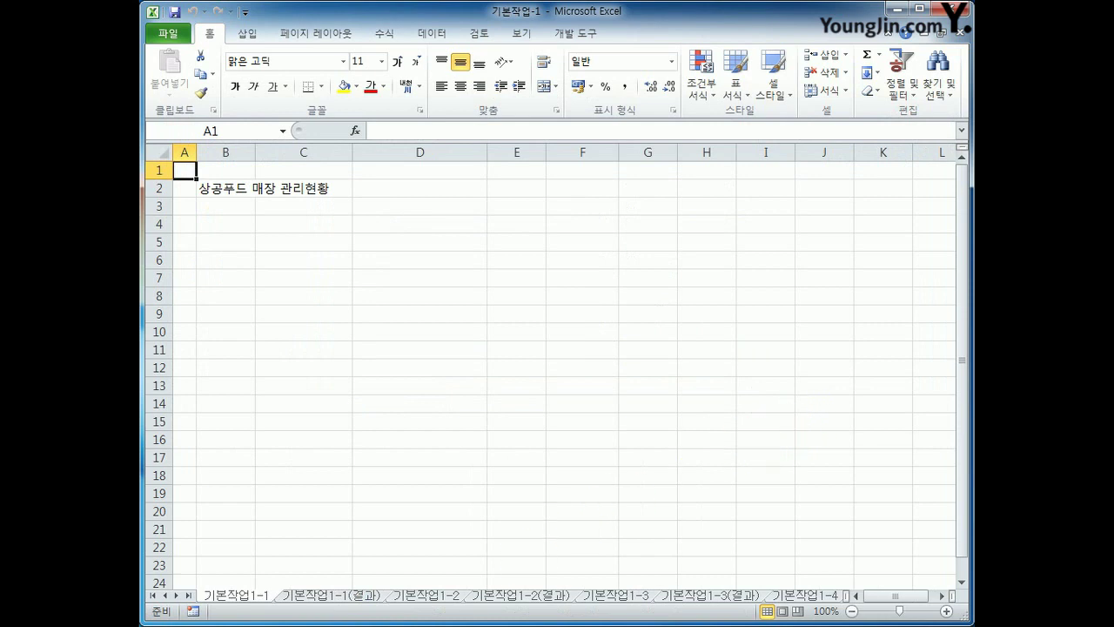
Review the exercise and result sheets from 기본작업1-1 through 기본작업1-3(결과), and return to sheet 기본작업1-1.
{"action": "left_click", "coordinate": [251, 602]}
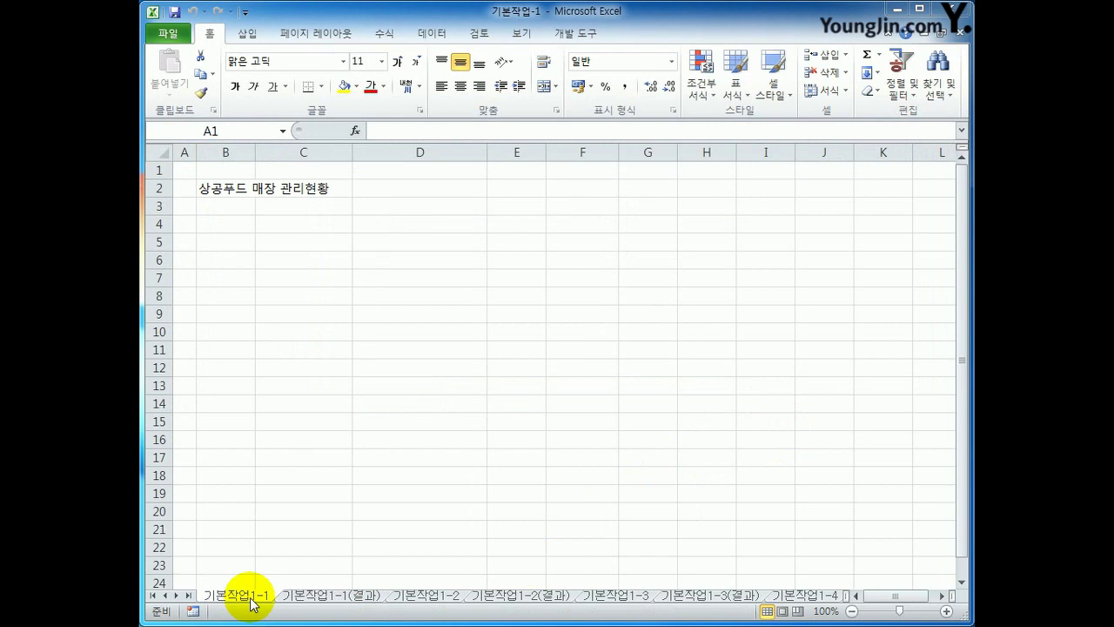
{"action": "left_click", "coordinate": [324, 601]}
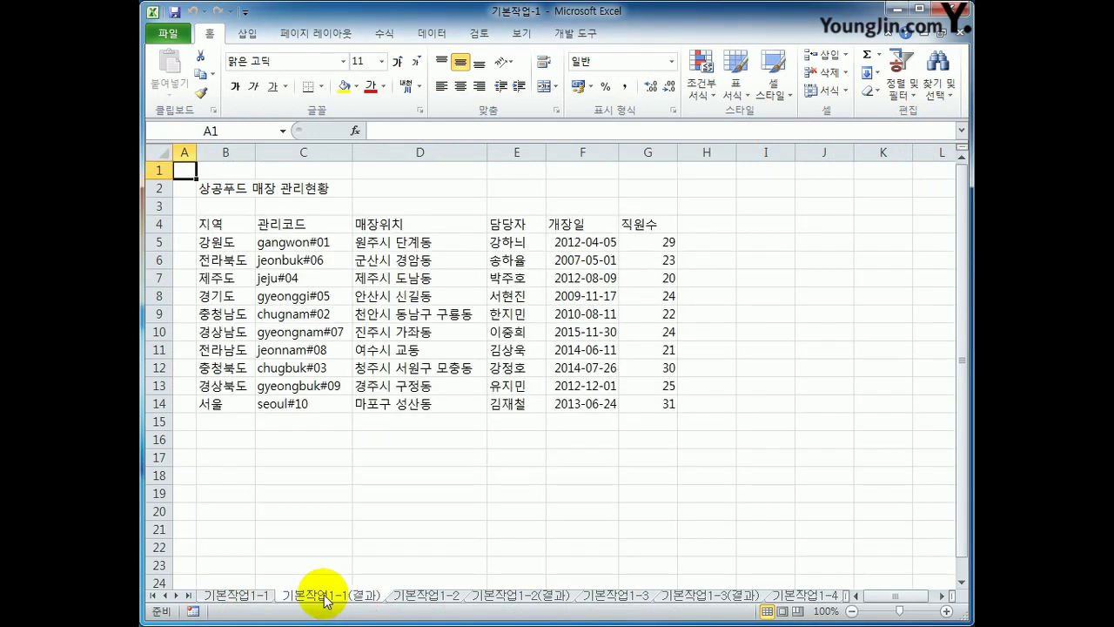
{"action": "left_click", "coordinate": [416, 601]}
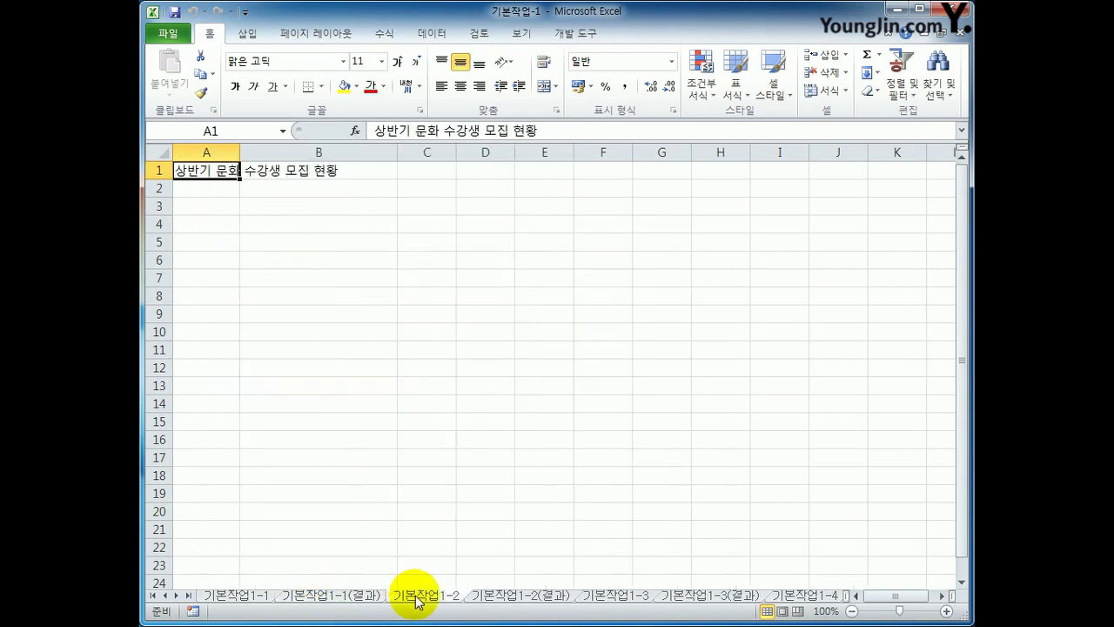
{"action": "left_click", "coordinate": [479, 598]}
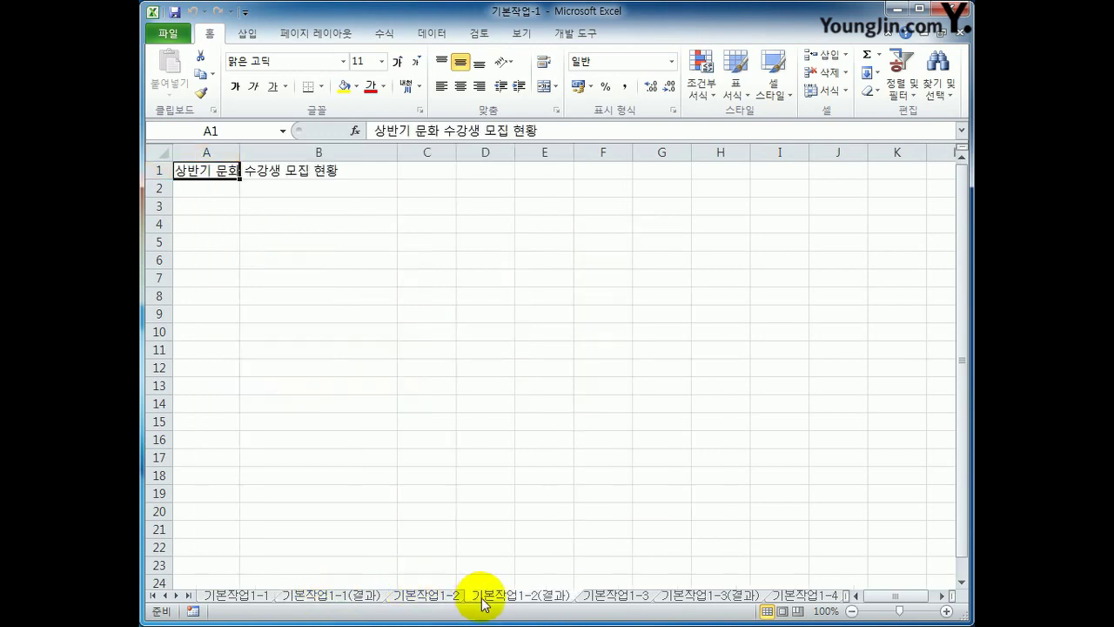
{"action": "left_click", "coordinate": [608, 600]}
{"action": "left_click", "coordinate": [695, 600]}
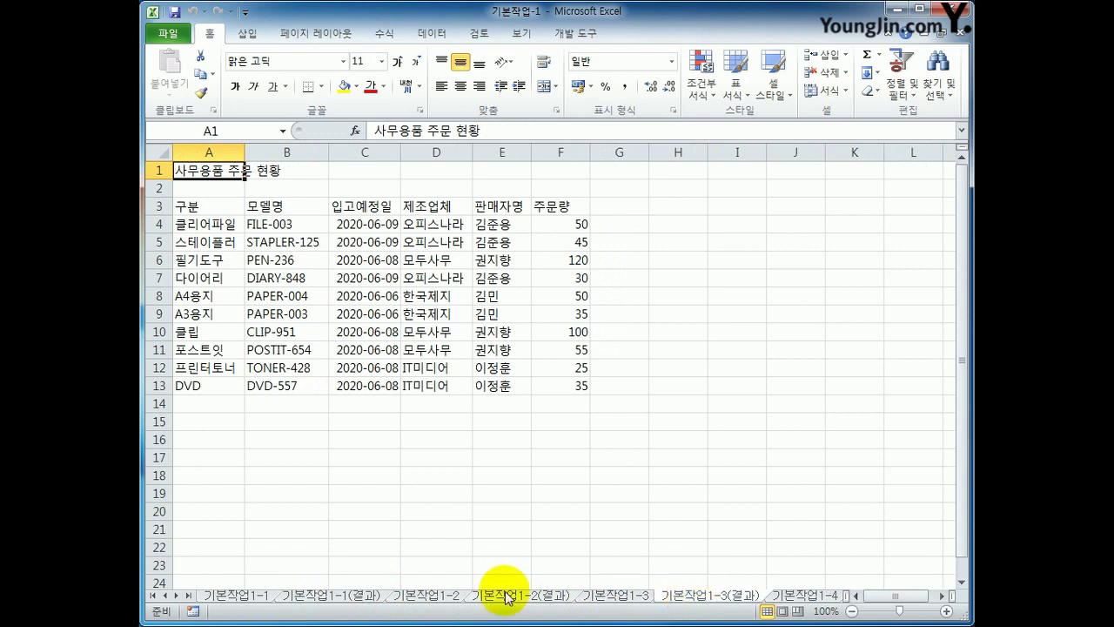
{"action": "left_click", "coordinate": [248, 599]}
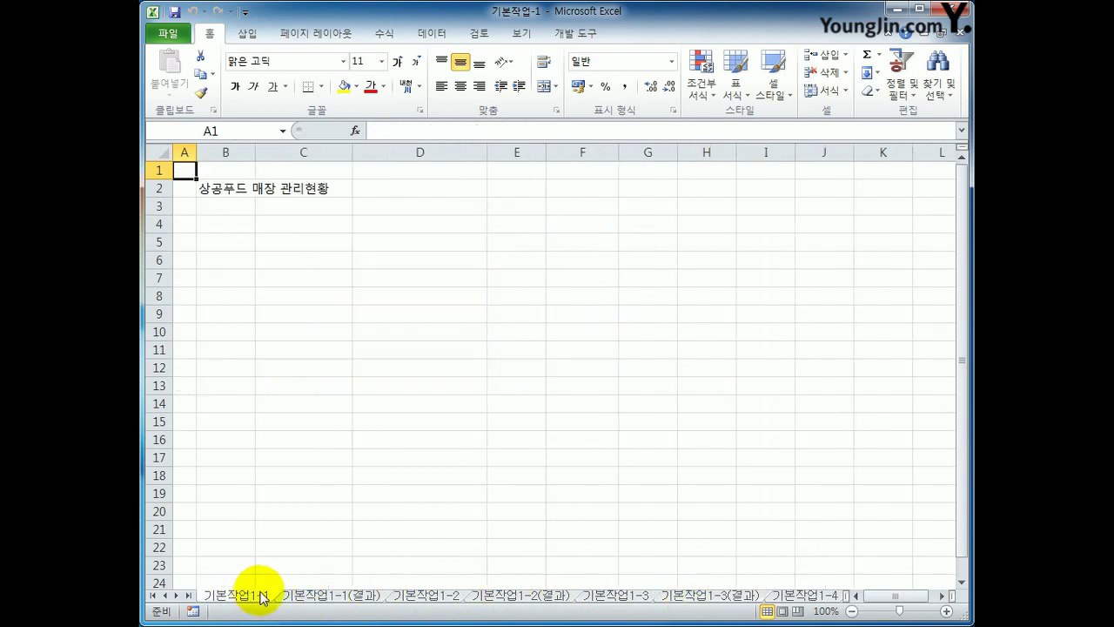
Select the range B4:G14 and enter the header 지역 in its first cell, B4.
{"action": "left_click", "coordinate": [226, 224]}
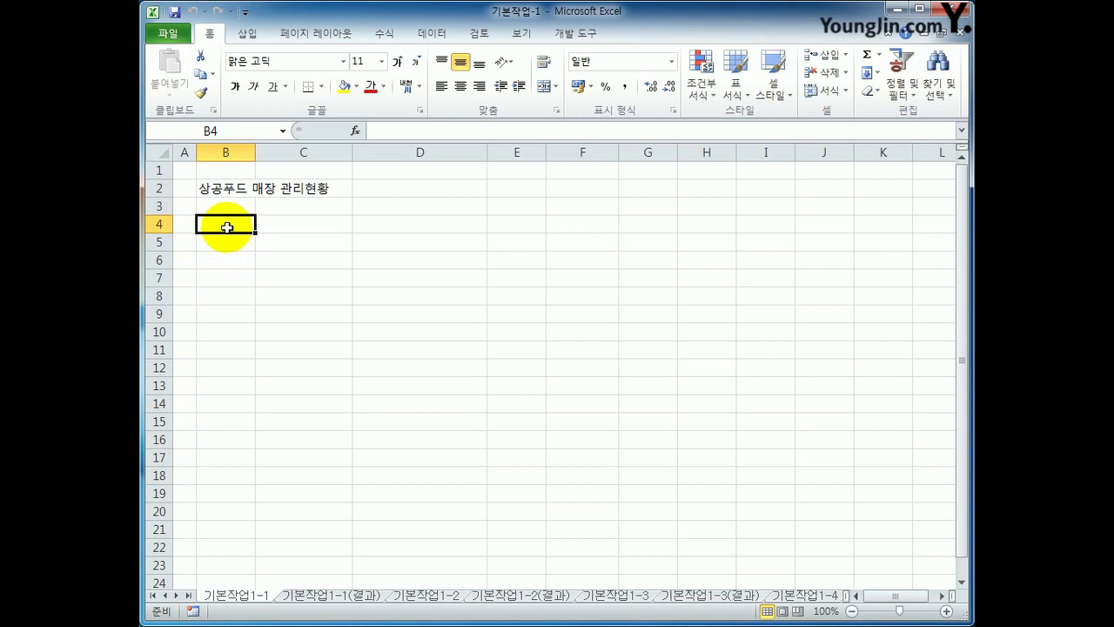
{"action": "left_click_drag", "start_coordinate": [226, 228], "coordinate": [637, 408]}
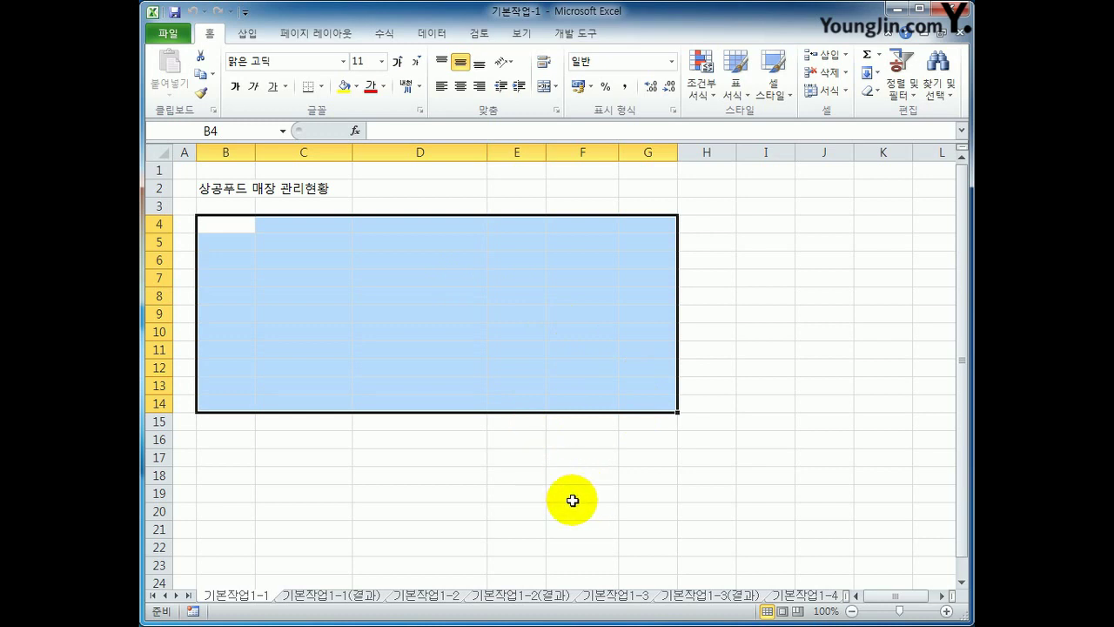
{"action": "type", "text": "wl"}
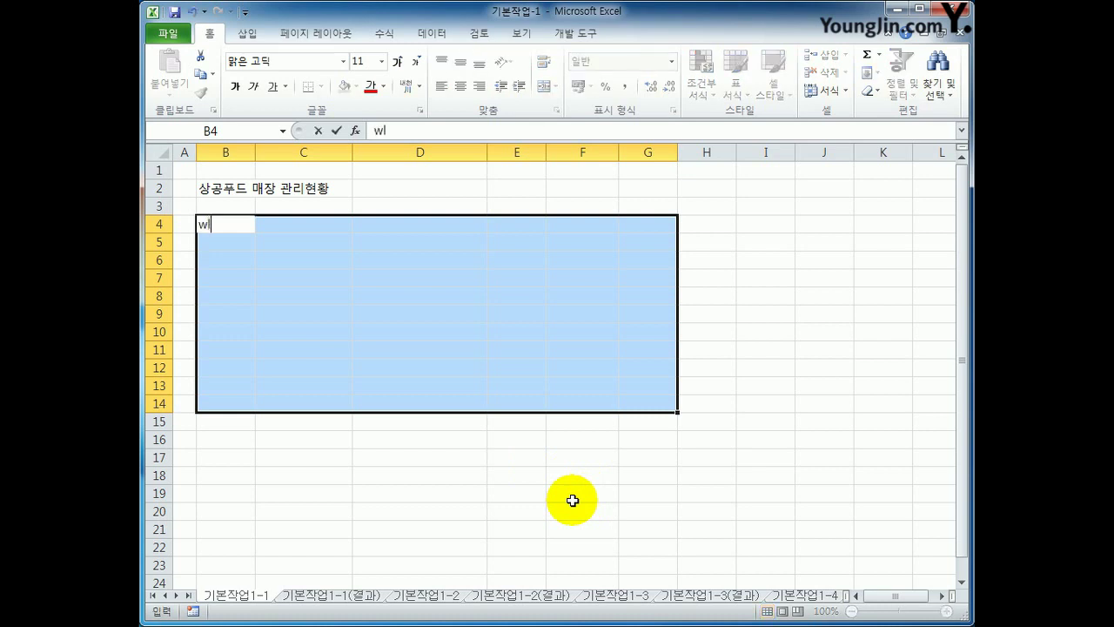
{"action": "key", "text": "BackSpace"}
{"action": "key", "text": "BackSpace"}
{"action": "key", "text": "Hangul"}
{"action": "type", "text": "지역"}
{"action": "key", "text": "Return"}
Move the active cell forward through the selected range, down columns B and C, until D4.
{"action": "key", "text": "Return"}
{"action": "key", "text": "Return"}
{"action": "key", "text": "Return"}
{"action": "key", "text": "Return"}
{"action": "key", "text": "Return"}
{"action": "key", "text": "Return"}
{"action": "key", "text": "Return"}
{"action": "key", "text": "Return"}
{"action": "key", "text": "Return"}
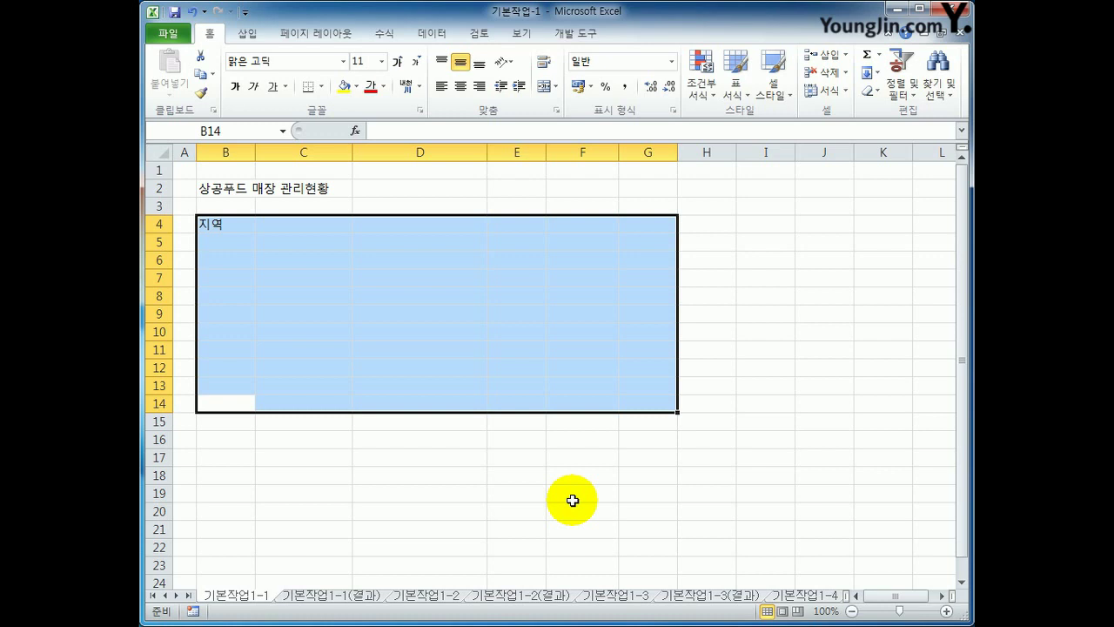
{"action": "key", "text": "Return"}
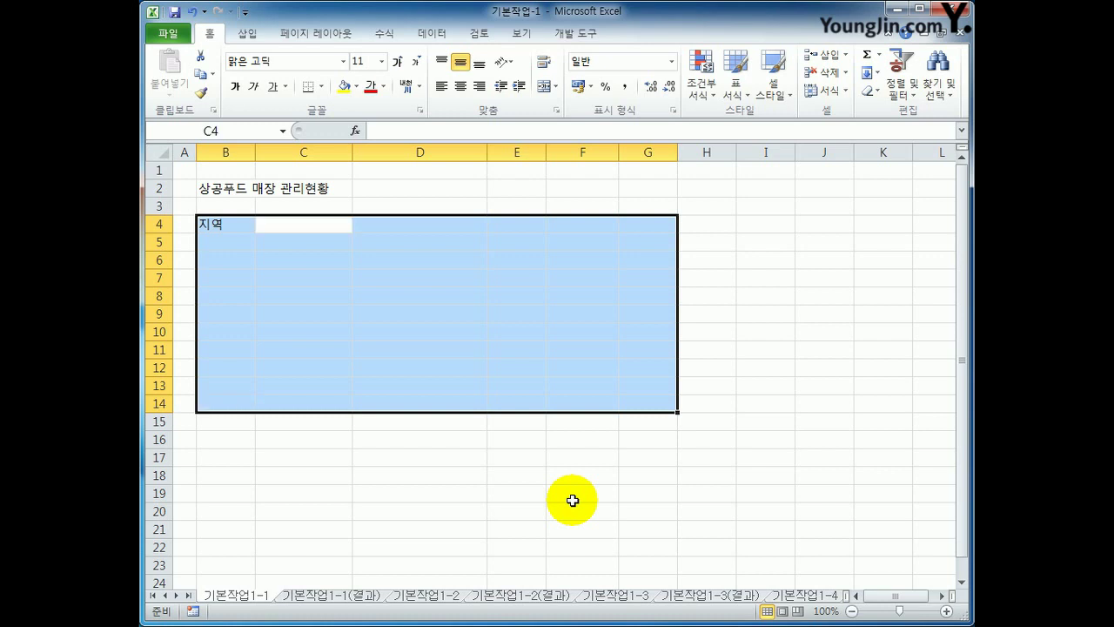
{"action": "key", "text": "Return"}
{"action": "key", "text": "Return"}
{"action": "key", "text": "Return"}
{"action": "key", "text": "Return"}
{"action": "key", "text": "Return"}
{"action": "key", "text": "Return"}
{"action": "key", "text": "Return"}
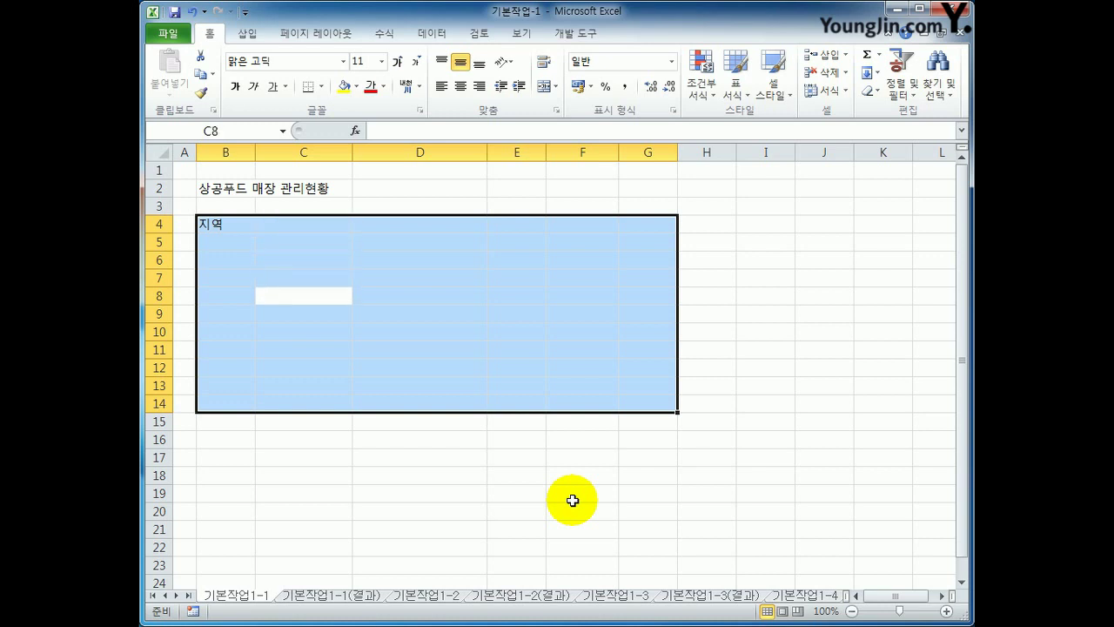
{"action": "key", "text": "Return"}
{"action": "key", "text": "Return"}
{"action": "key", "text": "Return"}
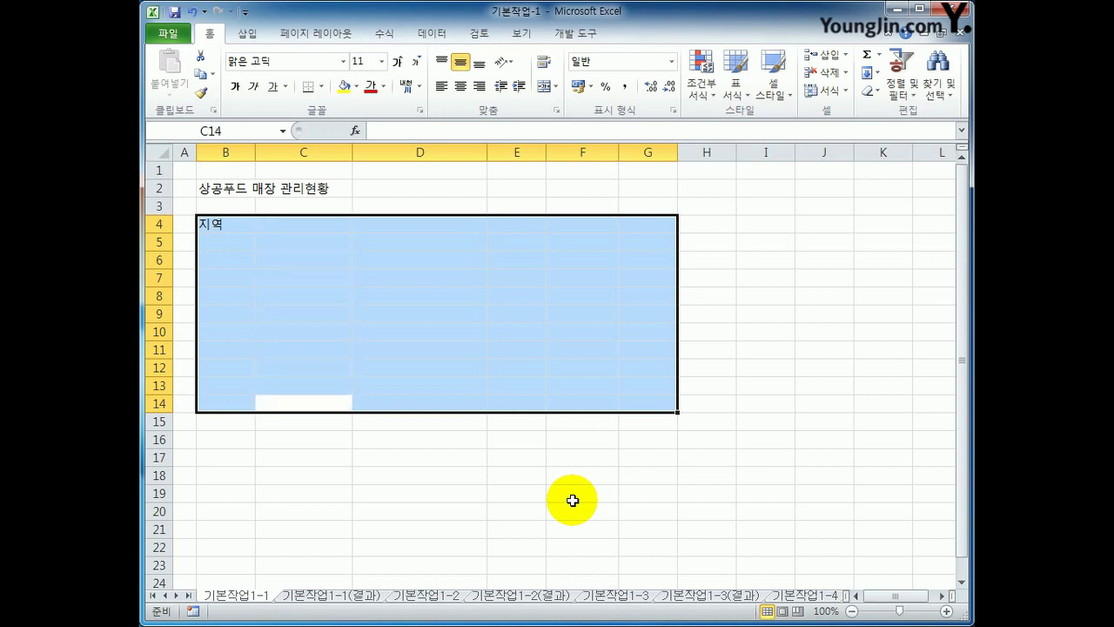
{"action": "key", "text": "Return"}
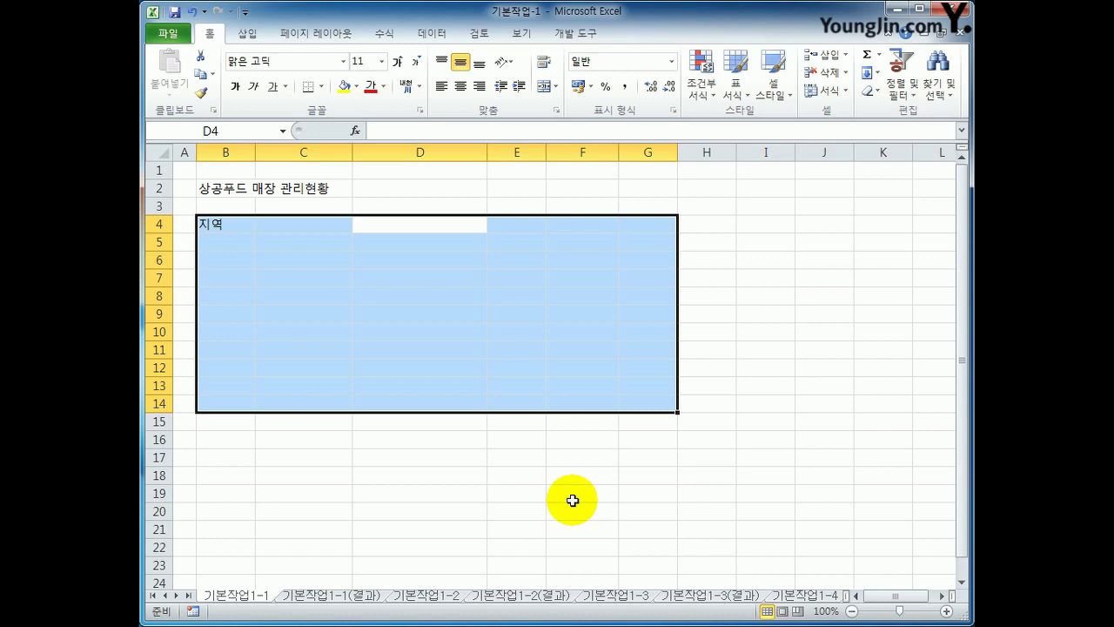
Move the active cell backward through the selected range from D4 to B4.
{"action": "key", "text": "shift+Return"}
{"action": "key", "text": "shift+Return"}
{"action": "key", "text": "shift+Return"}
{"action": "key", "text": "shift+Return"}
{"action": "key", "text": "shift+Return"}
{"action": "key", "text": "shift+Return"}
{"action": "key", "text": "shift+Return"}
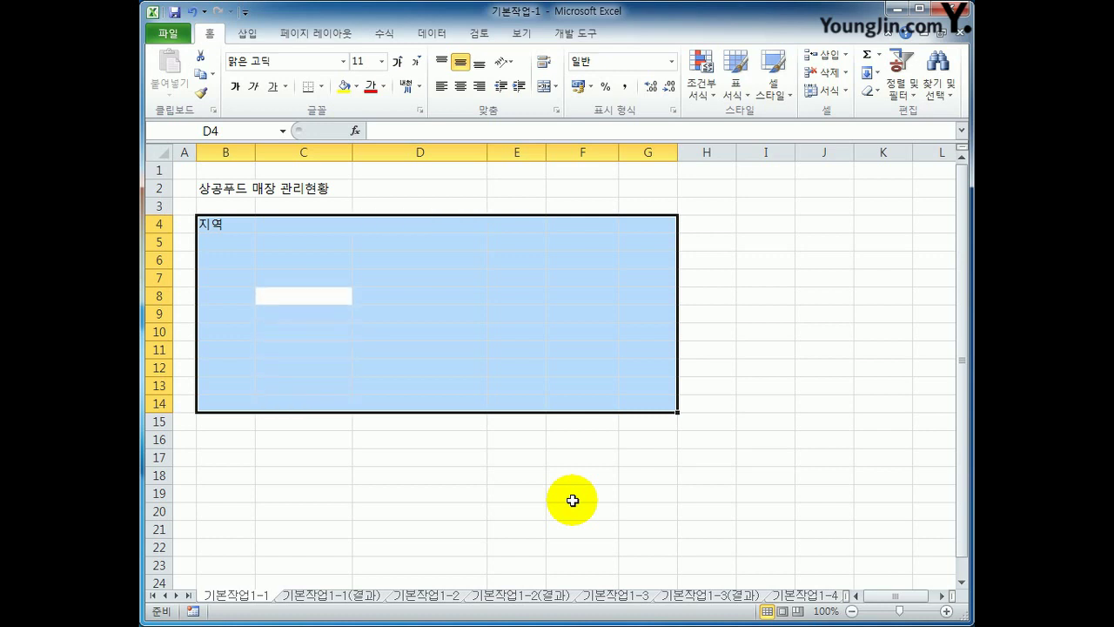
{"action": "key", "text": "shift+Return"}
{"action": "key", "text": "shift+Return"}
{"action": "key", "text": "shift+Return"}
{"action": "key", "text": "shift+Return"}
{"action": "key", "text": "shift+Return"}
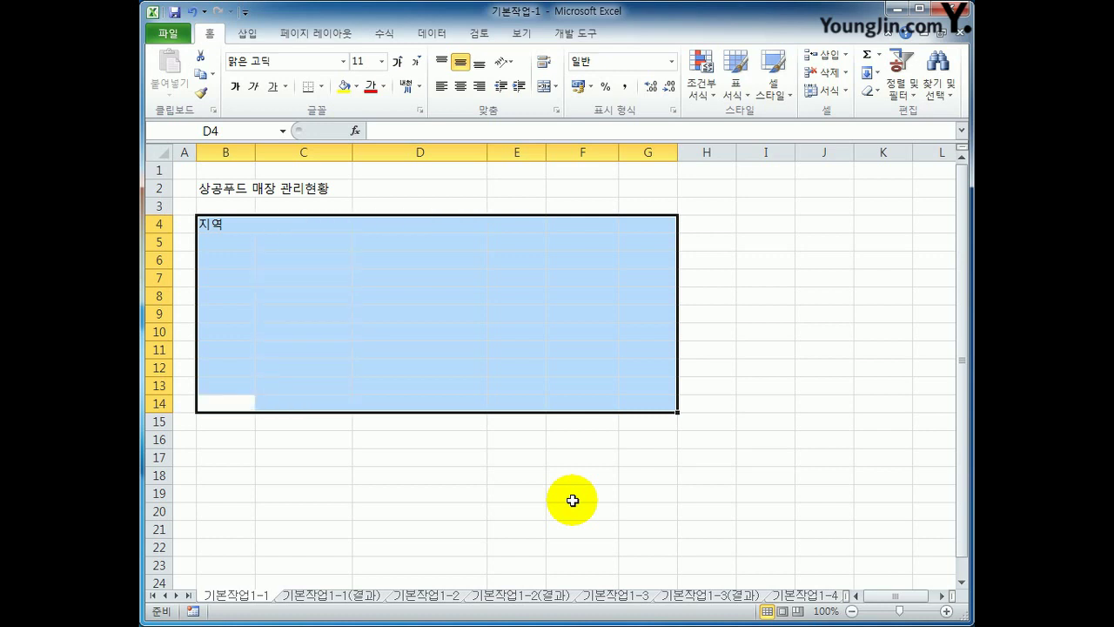
{"action": "key", "text": "shift+Return"}
{"action": "key", "text": "shift+Return"}
{"action": "key", "text": "shift+Return"}
{"action": "key", "text": "shift+Return"}
{"action": "key", "text": "shift+Return"}
{"action": "key", "text": "shift+Return"}
{"action": "key", "text": "shift+Return"}
{"action": "key", "text": "shift+Return"}
{"action": "key", "text": "shift+Return"}
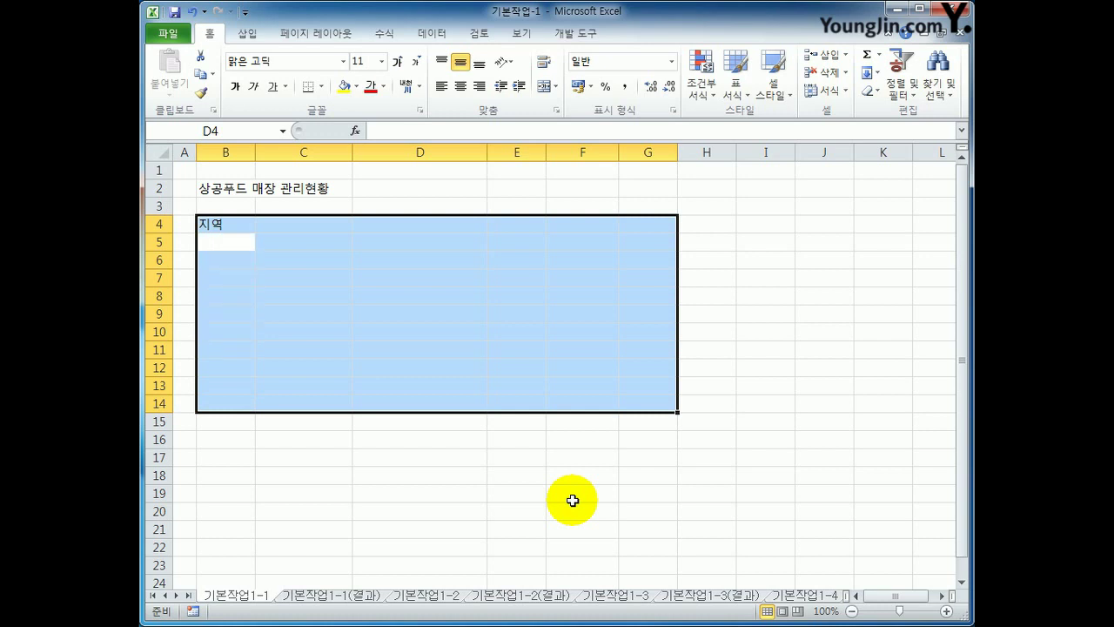
{"action": "key", "text": "shift+Return"}
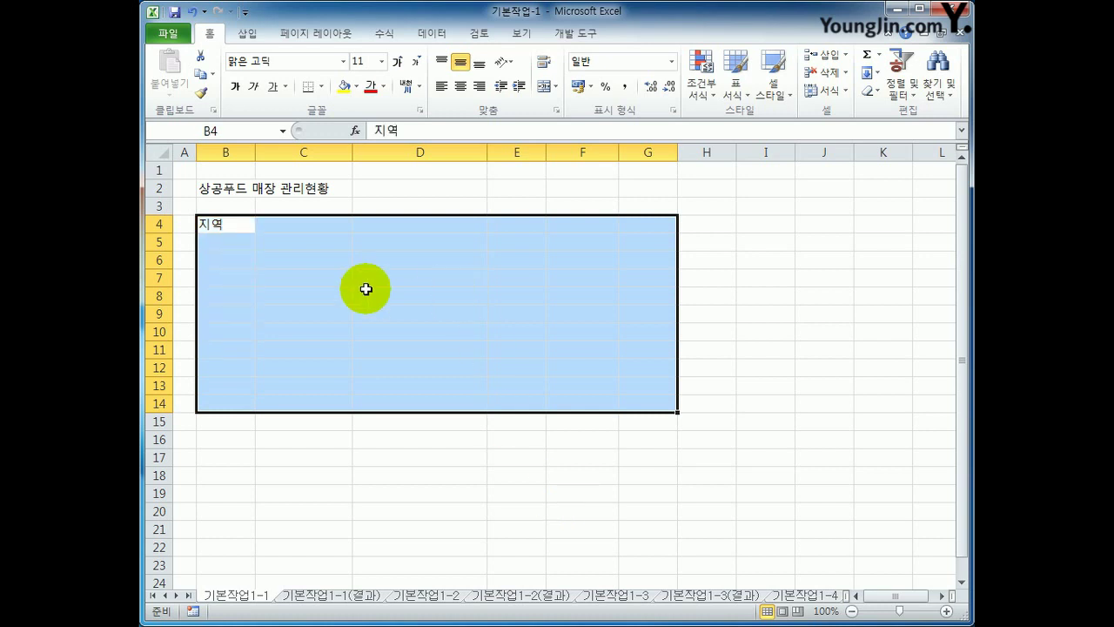
Clear the range selection and enter 강원도 in cell B5 below the 지역 header.
{"action": "left_click", "coordinate": [278, 457]}
{"action": "left_click", "coordinate": [235, 225]}
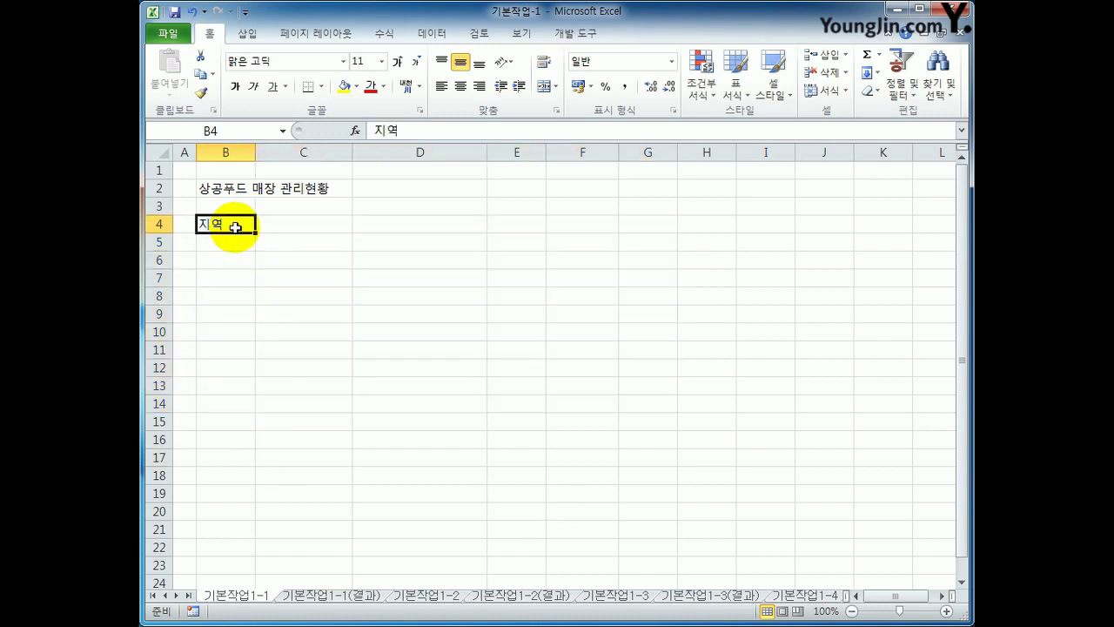
{"action": "left_click", "coordinate": [242, 242]}
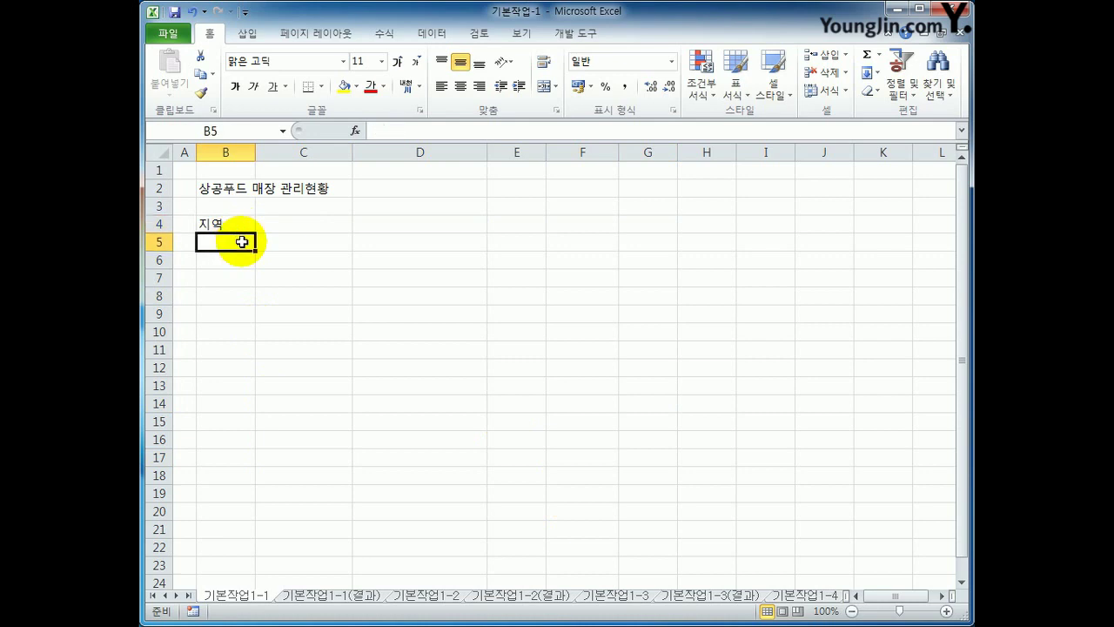
{"action": "type", "text": "강원도"}
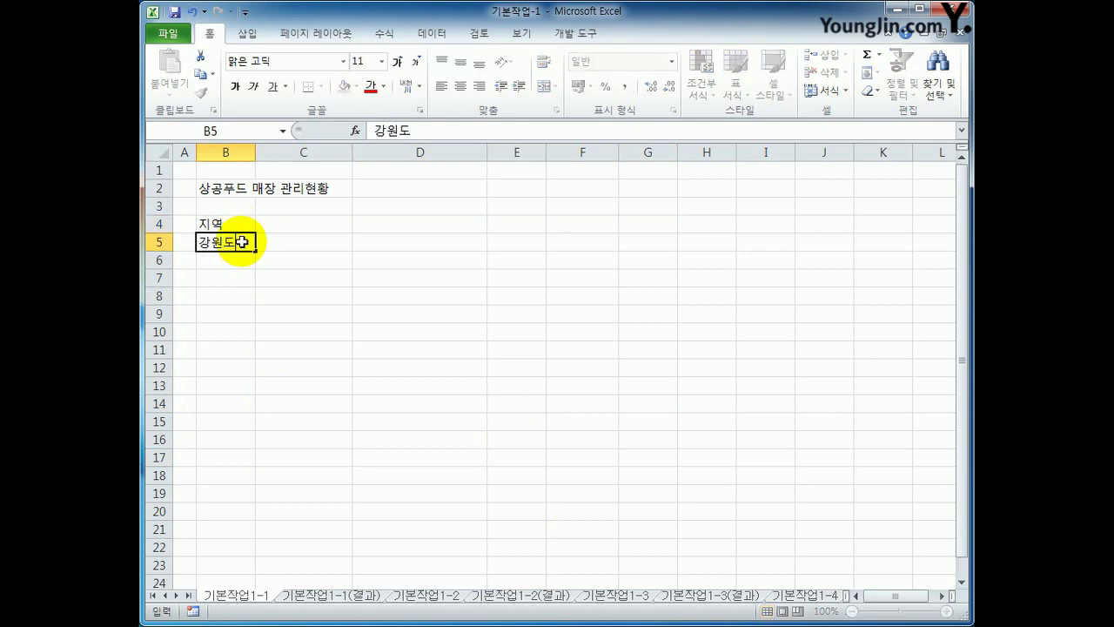
{"action": "key", "text": "Return"}
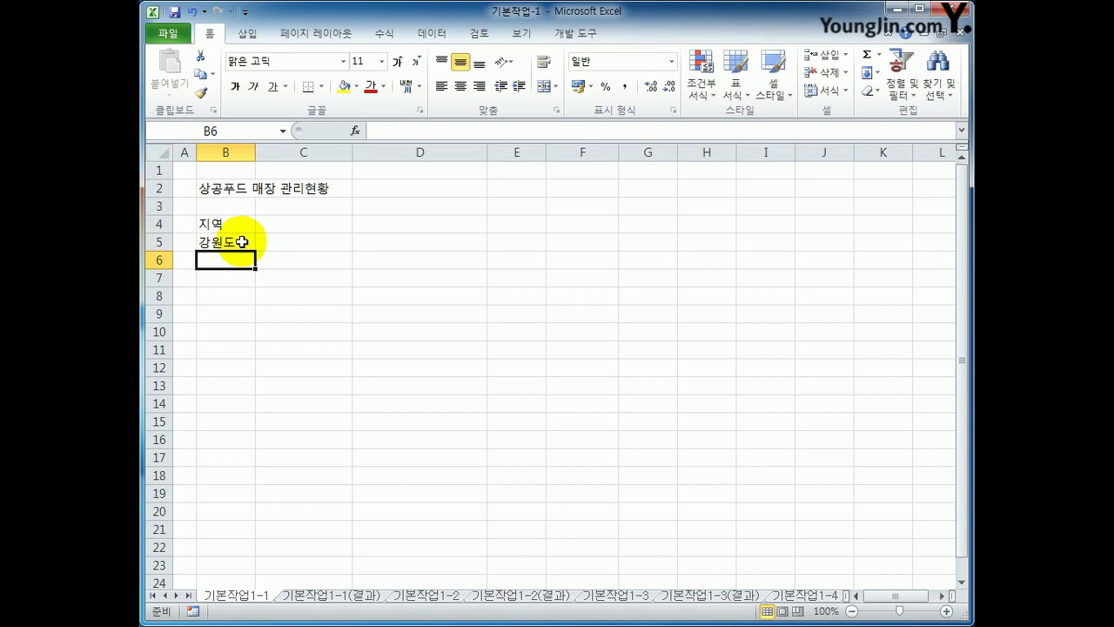
Enter the header 관리코드 in cell C4, beside the 지역 header.
{"action": "left_click", "coordinate": [288, 225]}
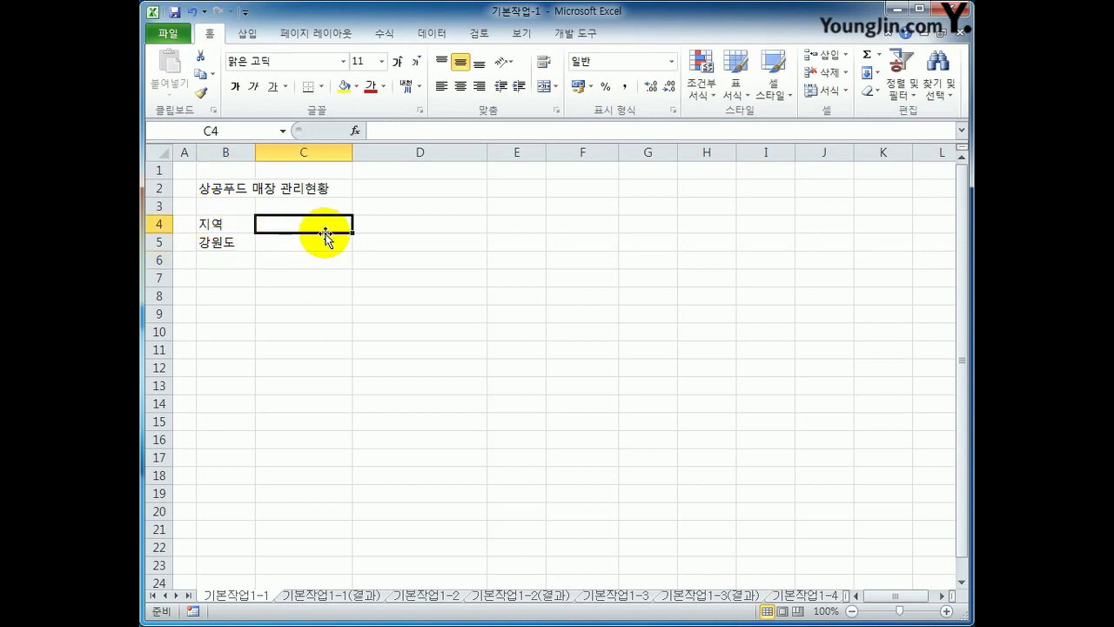
{"action": "type", "text": "관리도"}
{"action": "key", "text": "BackSpace"}
{"action": "key", "text": "BackSpace"}
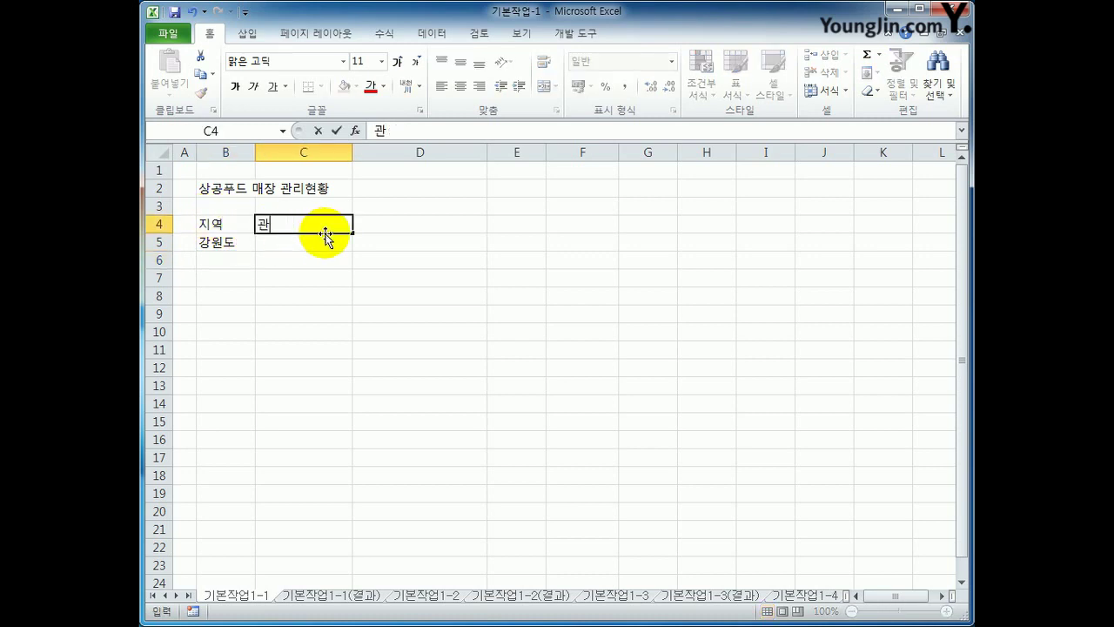
{"action": "type", "text": "리코드"}
{"action": "key", "text": "Return"}
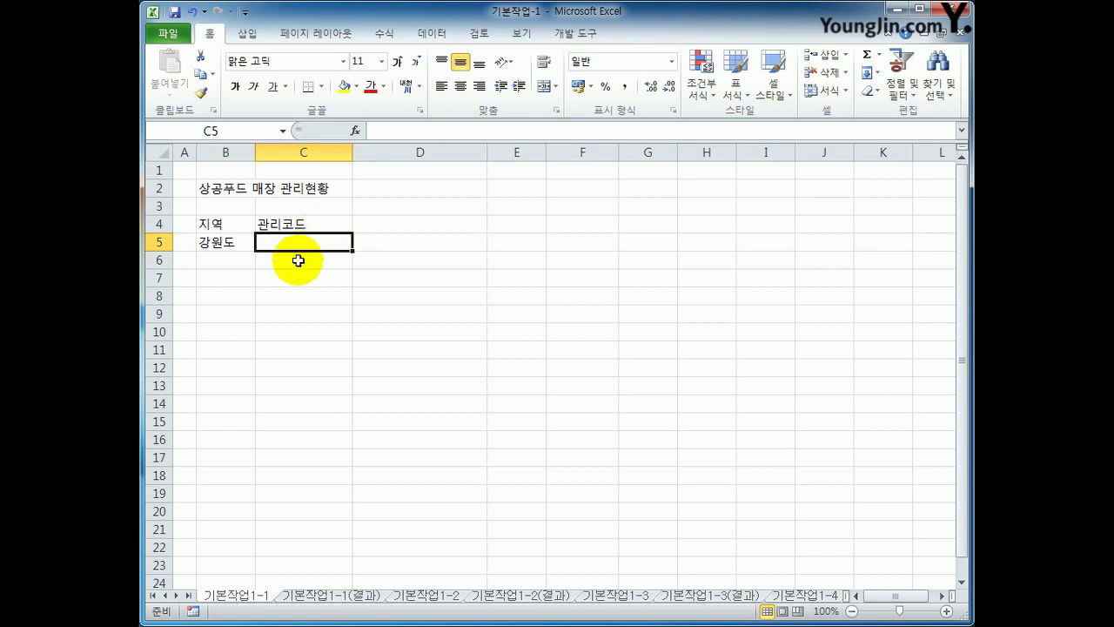
Enter the header 개장일 in cell F4 and the date 2012-04-05 in cell F5.
{"action": "left_click", "coordinate": [592, 228]}
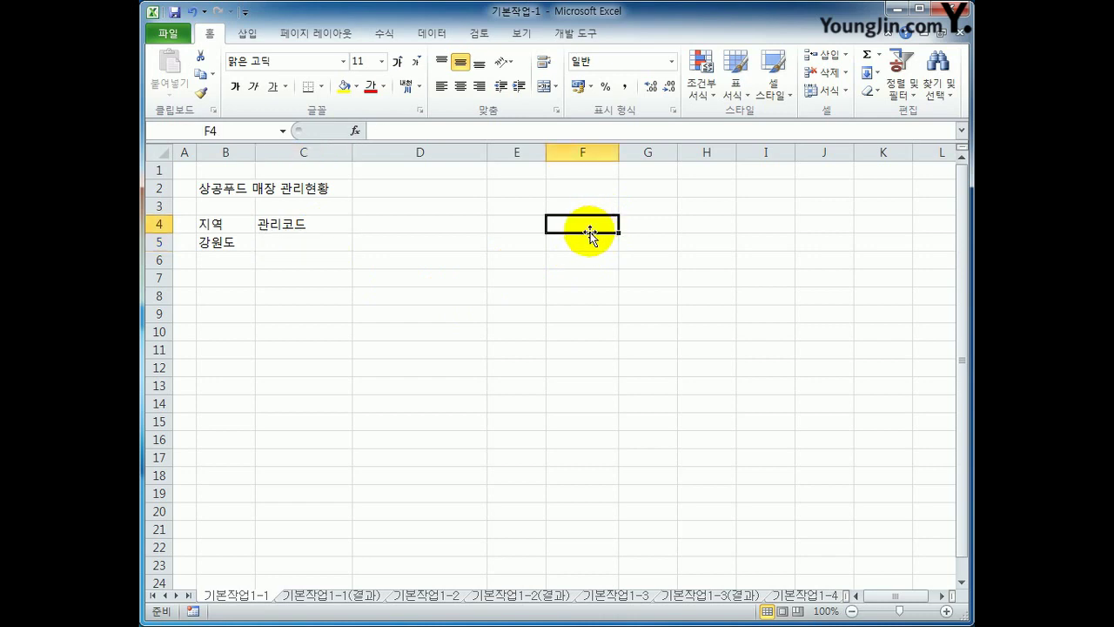
{"action": "type", "text": "개장일"}
{"action": "key", "text": "Return"}
{"action": "type", "text": "2"}
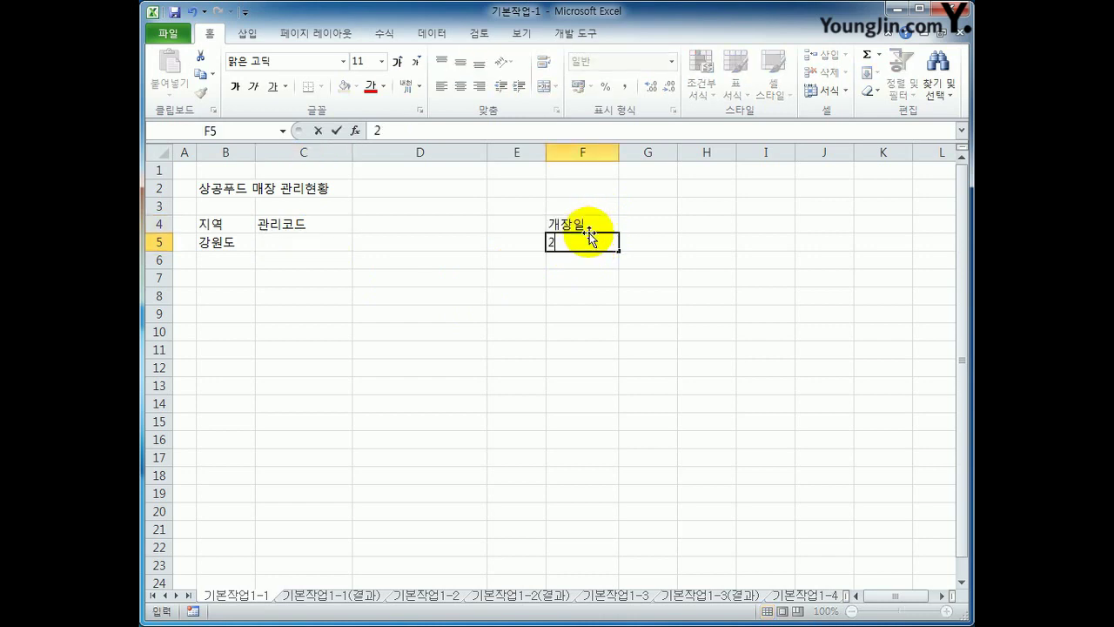
{"action": "type", "text": "012-04-05"}
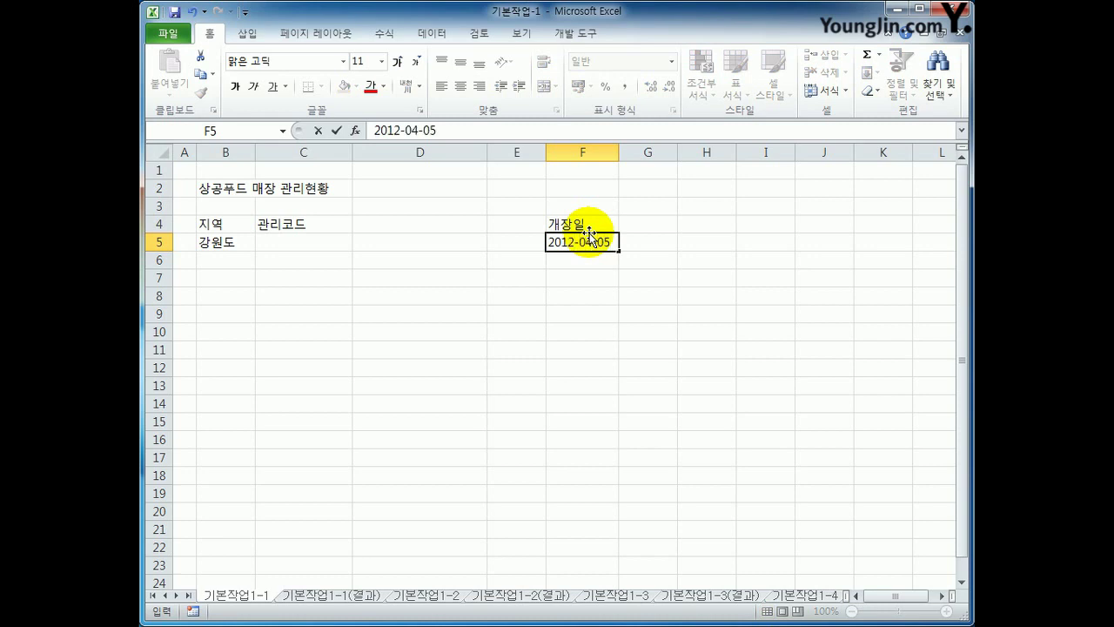
{"action": "key", "text": "Return"}
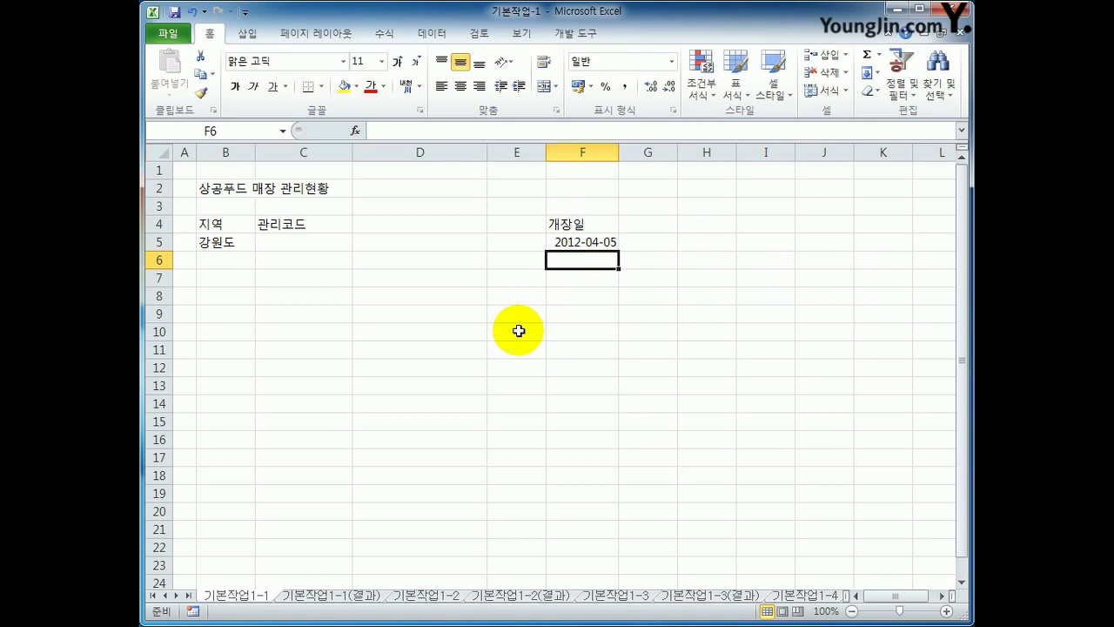
Look through sheet 기본작업1-2 and the completed result sheets for exercises 1-2, 1-3, 1-4 and 1-5.
{"action": "left_click", "coordinate": [448, 595]}
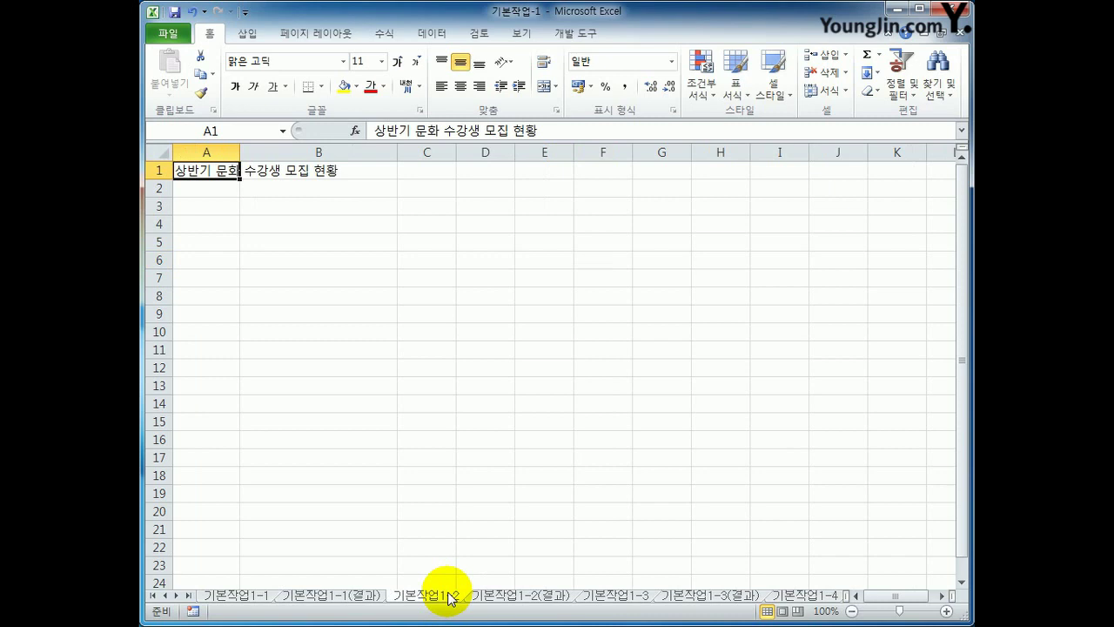
{"action": "left_click", "coordinate": [471, 597]}
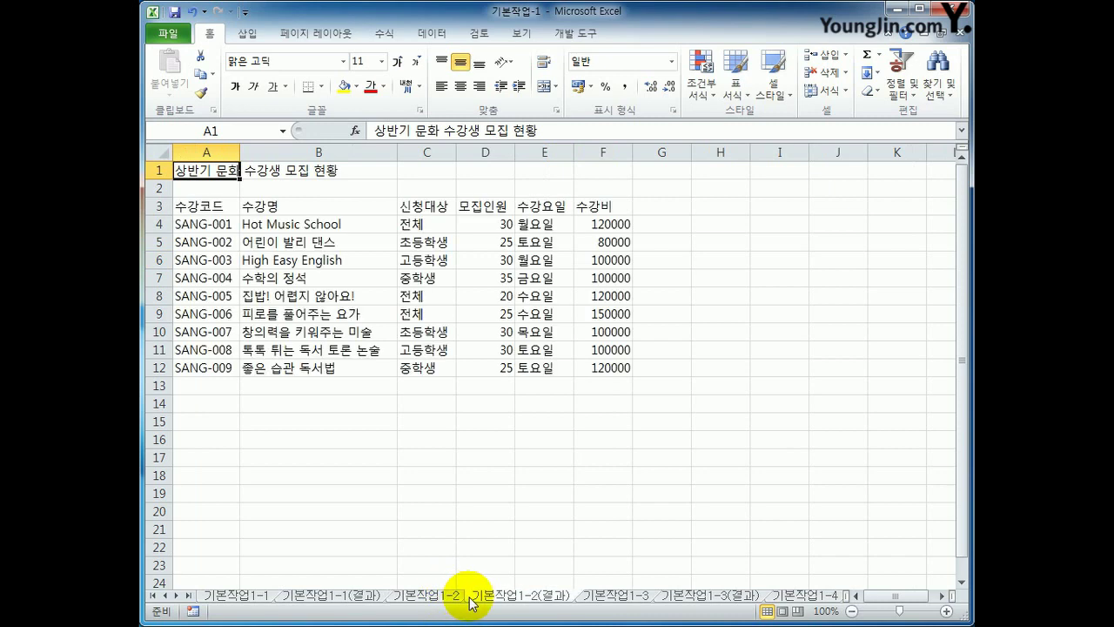
{"action": "left_click", "coordinate": [705, 599]}
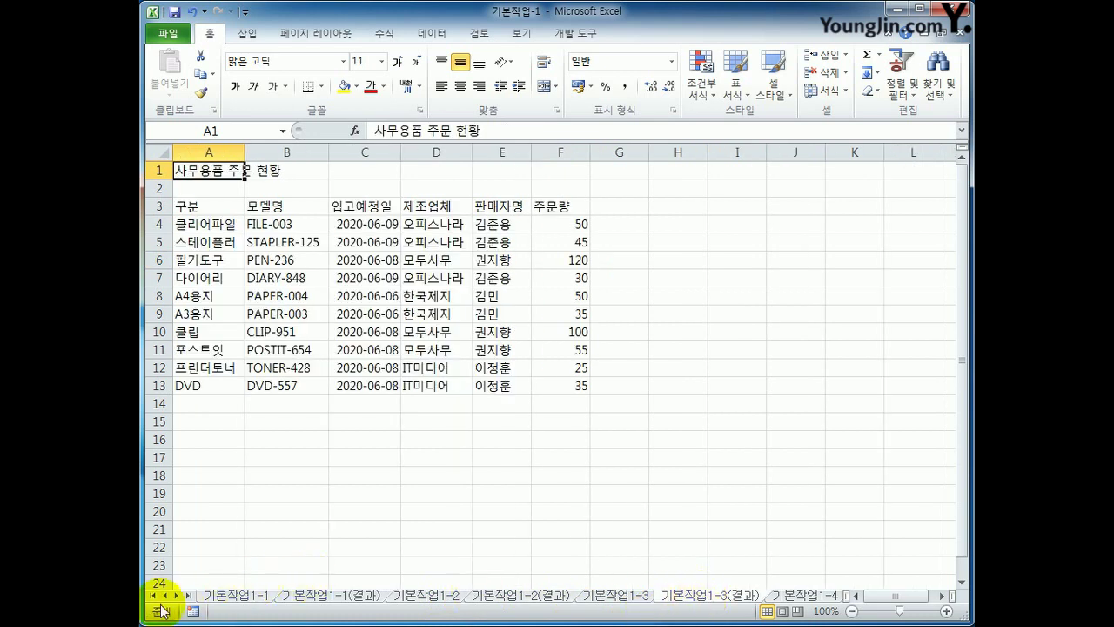
{"action": "left_click", "coordinate": [187, 596]}
{"action": "left_click", "coordinate": [187, 596]}
{"action": "left_click", "coordinate": [187, 596]}
{"action": "left_click", "coordinate": [187, 596]}
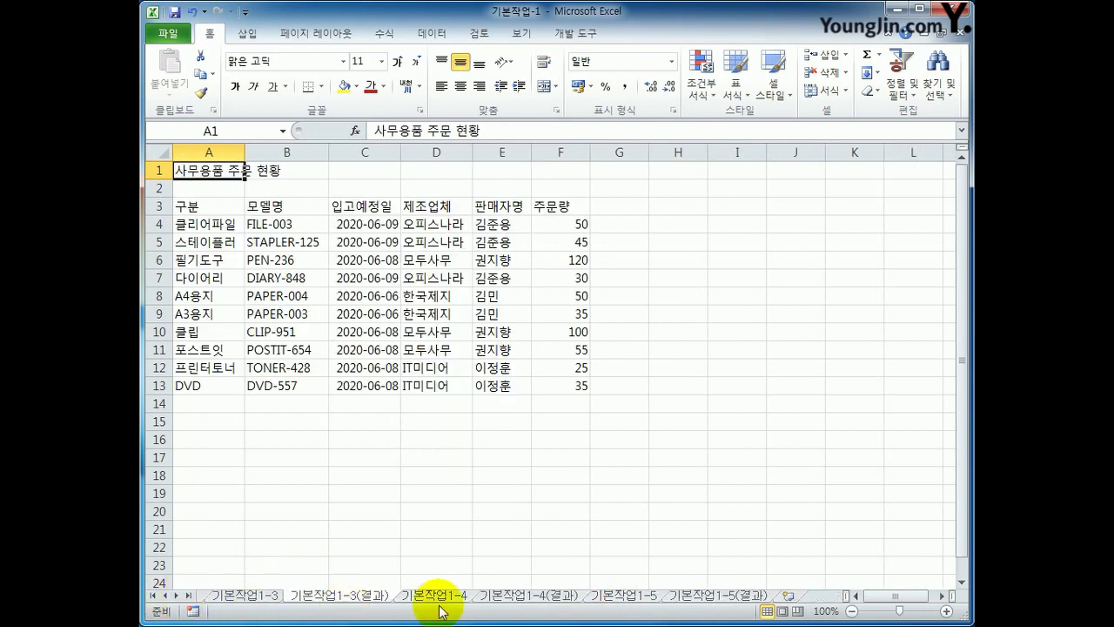
{"action": "left_click", "coordinate": [526, 597]}
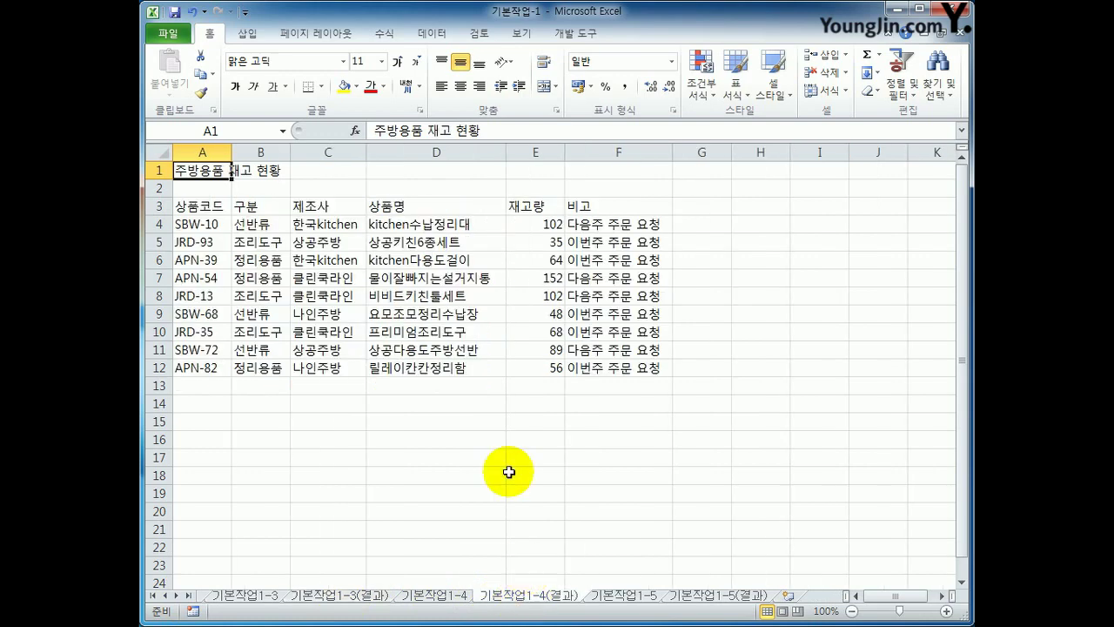
{"action": "left_click", "coordinate": [716, 598]}
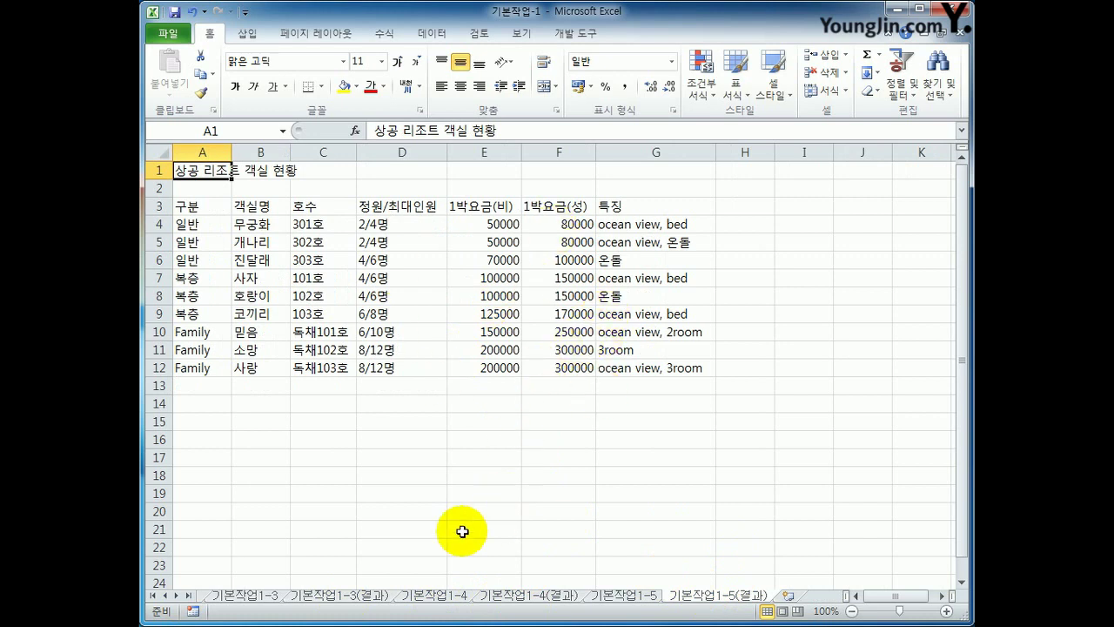
On sheet 기본작업1-5, enter 0001 in cell A4 as text with a leading apostrophe.
{"action": "left_click", "coordinate": [617, 598]}
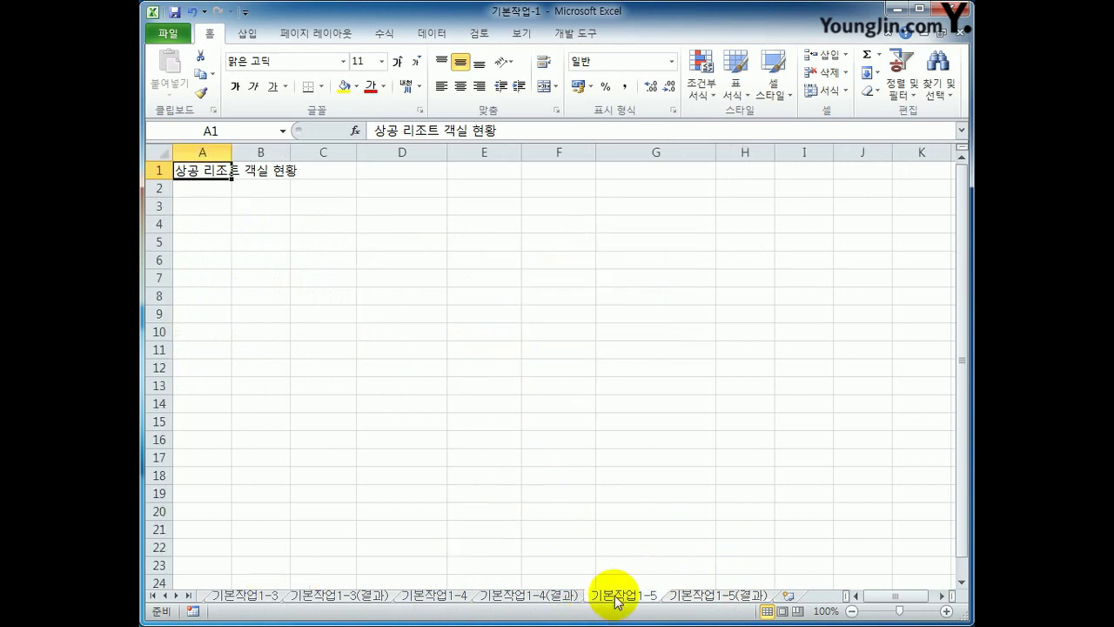
{"action": "left_click", "coordinate": [203, 208]}
{"action": "left_click", "coordinate": [201, 225]}
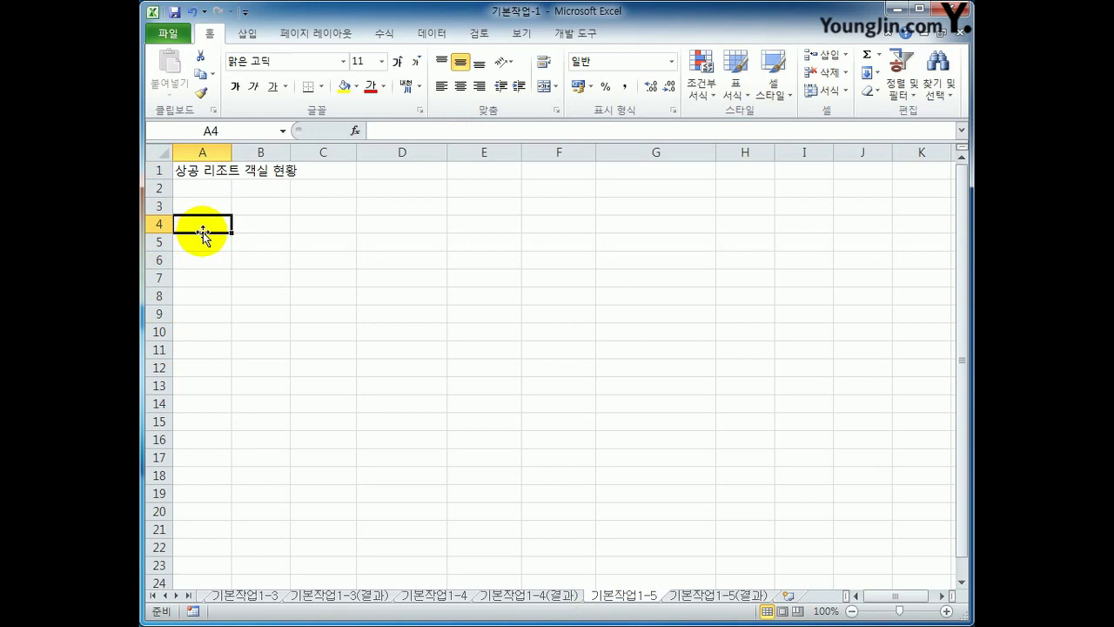
{"action": "type", "text": "'"}
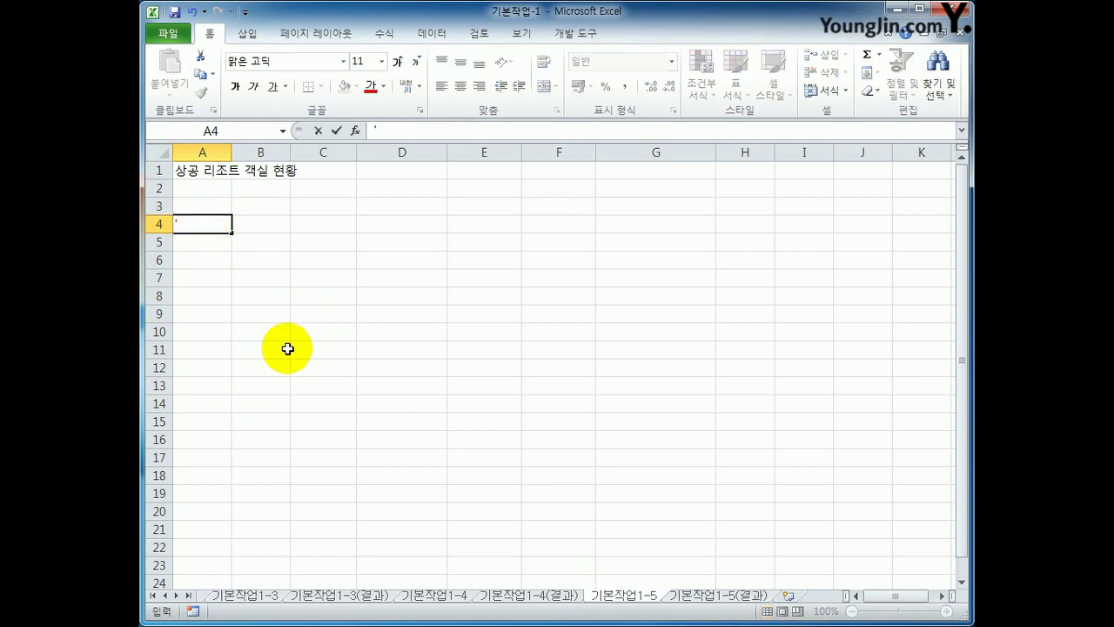
{"action": "type", "text": "0001"}
{"action": "key", "text": "Return"}
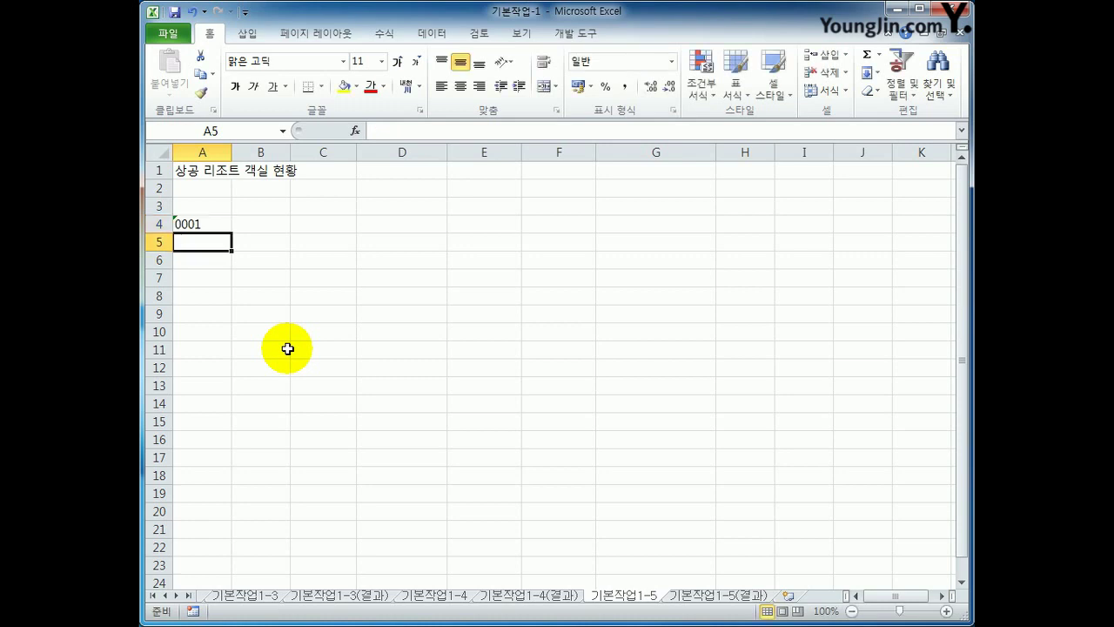
Enter 0001 in cell B4 without a leading apostrophe.
{"action": "key", "text": "Up"}
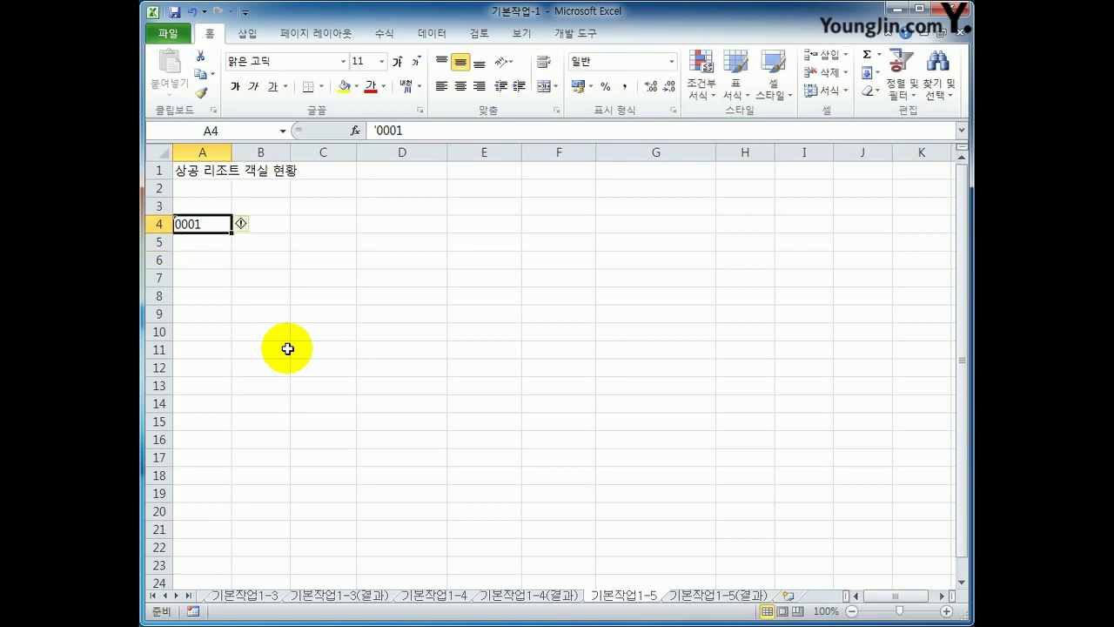
{"action": "key", "text": "Right"}
{"action": "type", "text": "0001"}
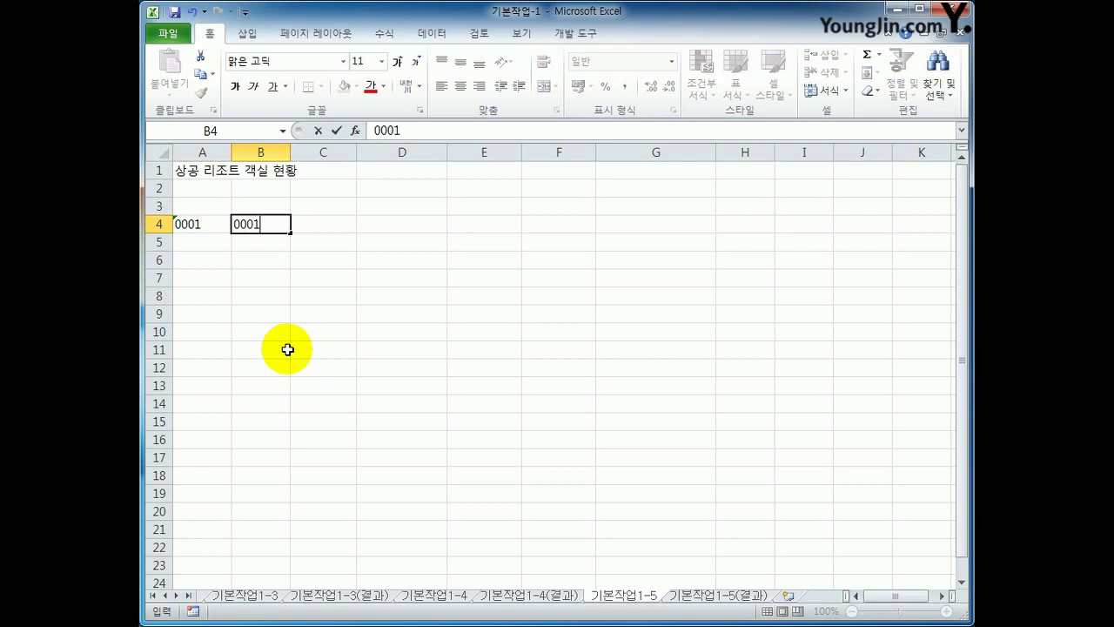
{"action": "key", "text": "Return"}
Replace the content of cell B4 with 0123456 as text, using a leading apostrophe.
{"action": "key", "text": "Up"}
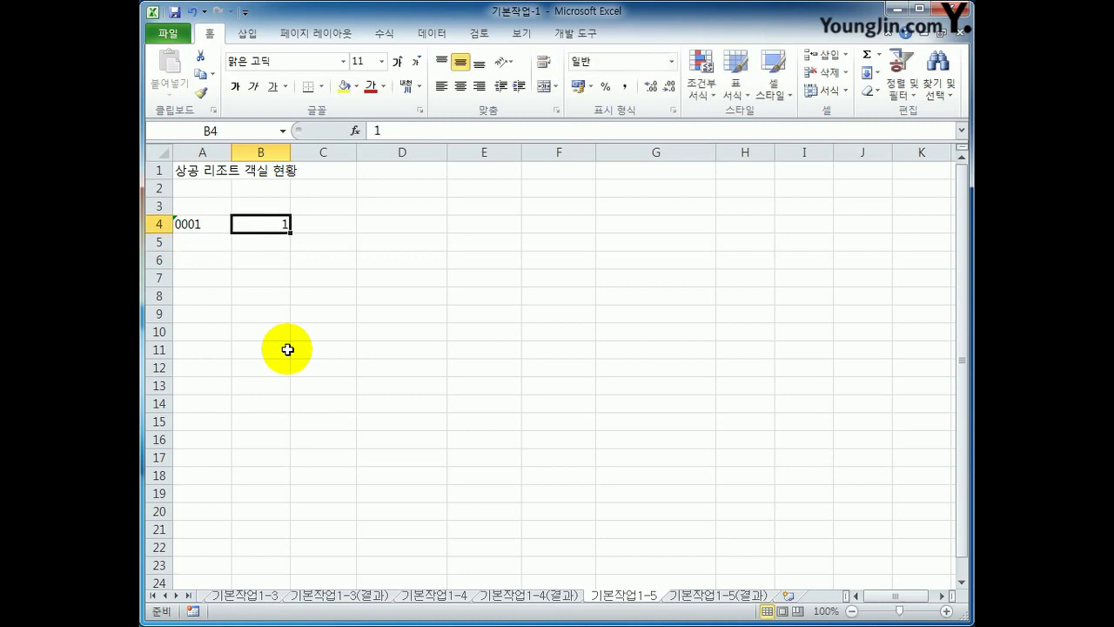
{"action": "type", "text": "'"}
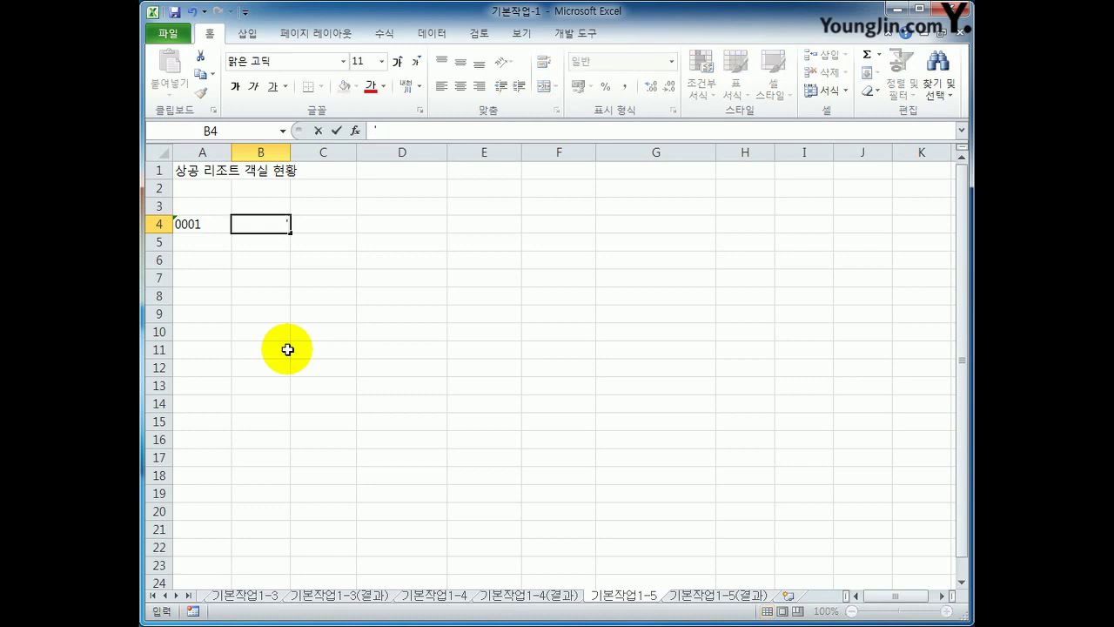
{"action": "type", "text": "0123456"}
{"action": "key", "text": "Return"}
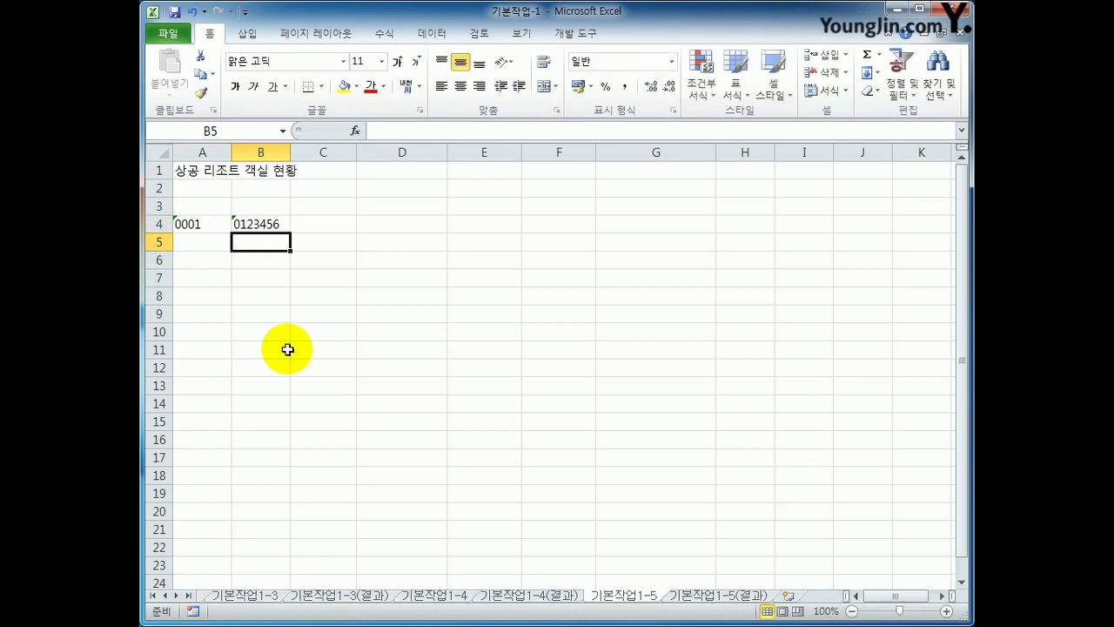
{"action": "key", "text": "Up"}
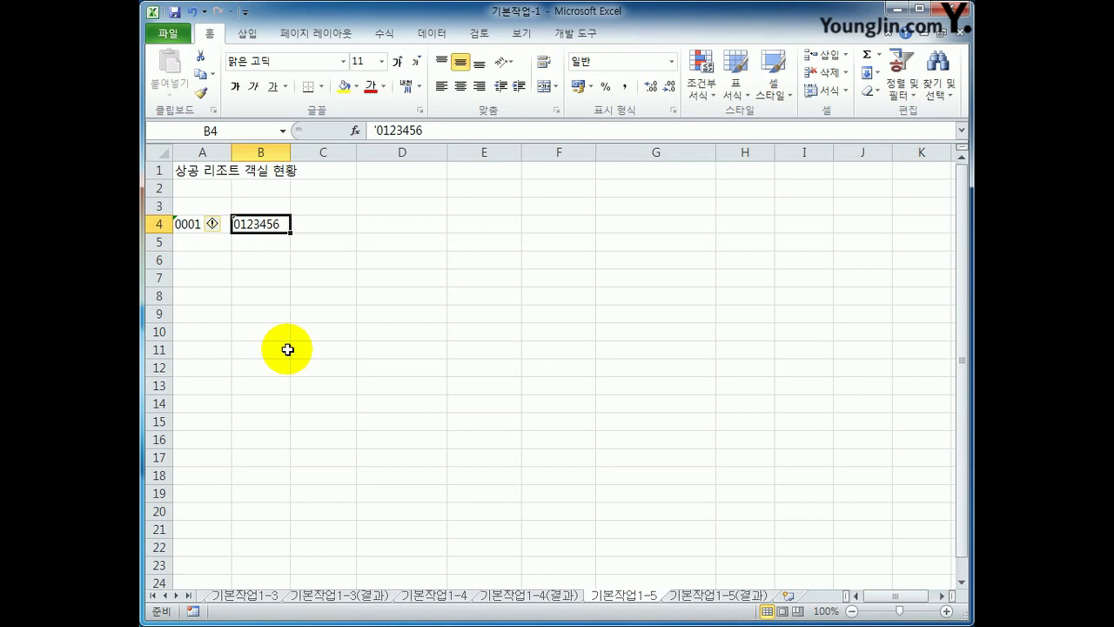
Ignore the number-stored-as-text error (오류 무시) on cell B4.
{"action": "left_click", "coordinate": [322, 298]}
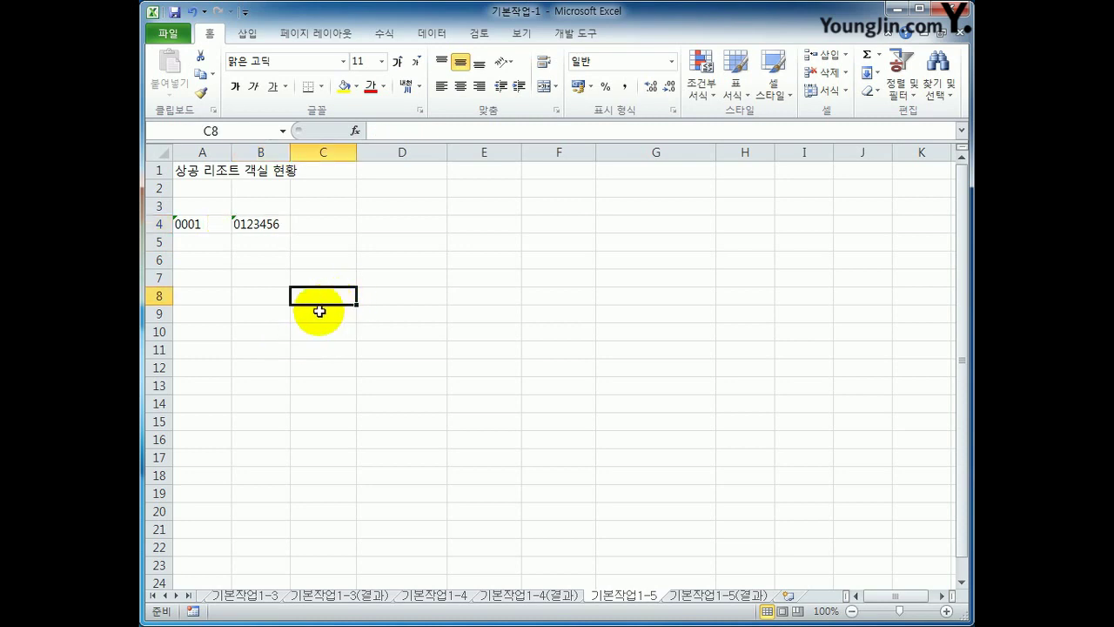
{"action": "left_click", "coordinate": [266, 231]}
{"action": "mouse_move", "coordinate": [218, 224]}
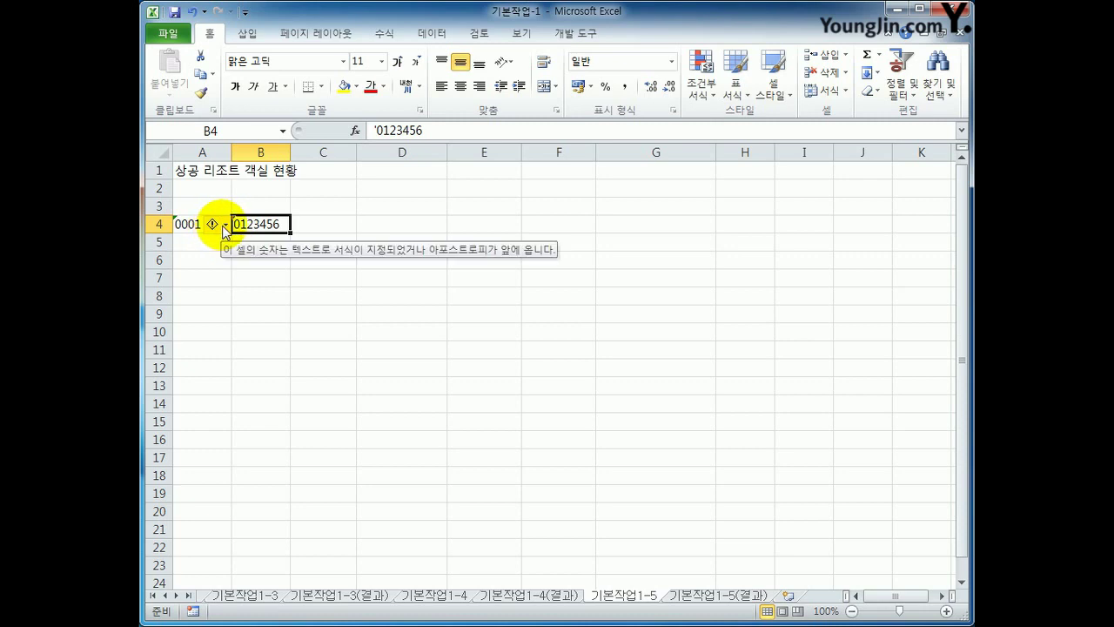
{"action": "left_click", "coordinate": [225, 227]}
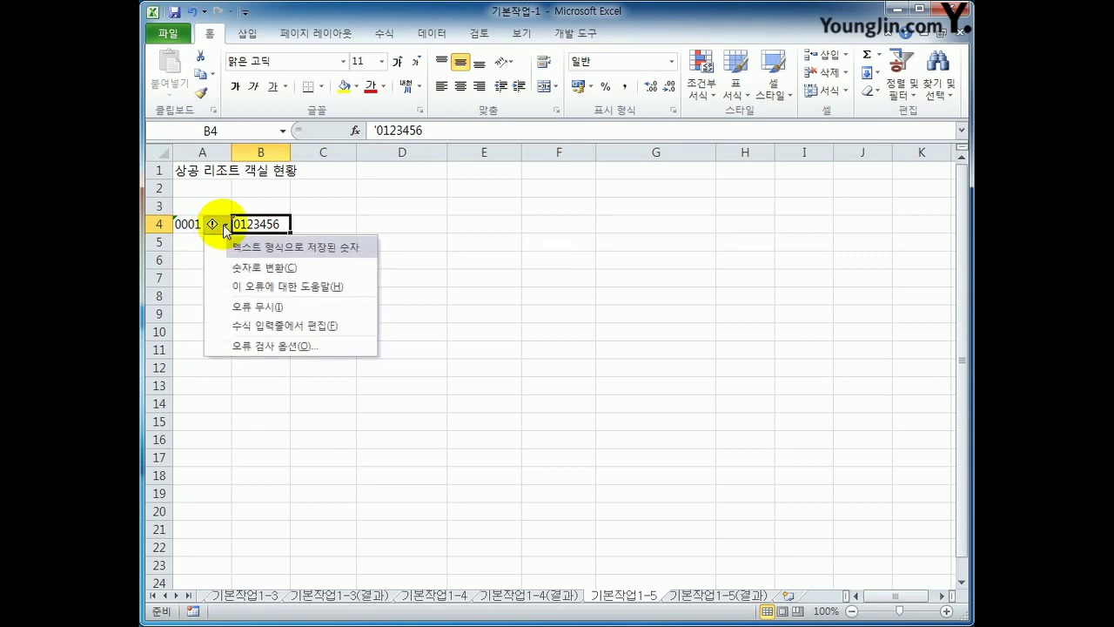
{"action": "left_click", "coordinate": [241, 306]}
{"action": "left_click", "coordinate": [383, 312]}
{"action": "left_click", "coordinate": [358, 272]}
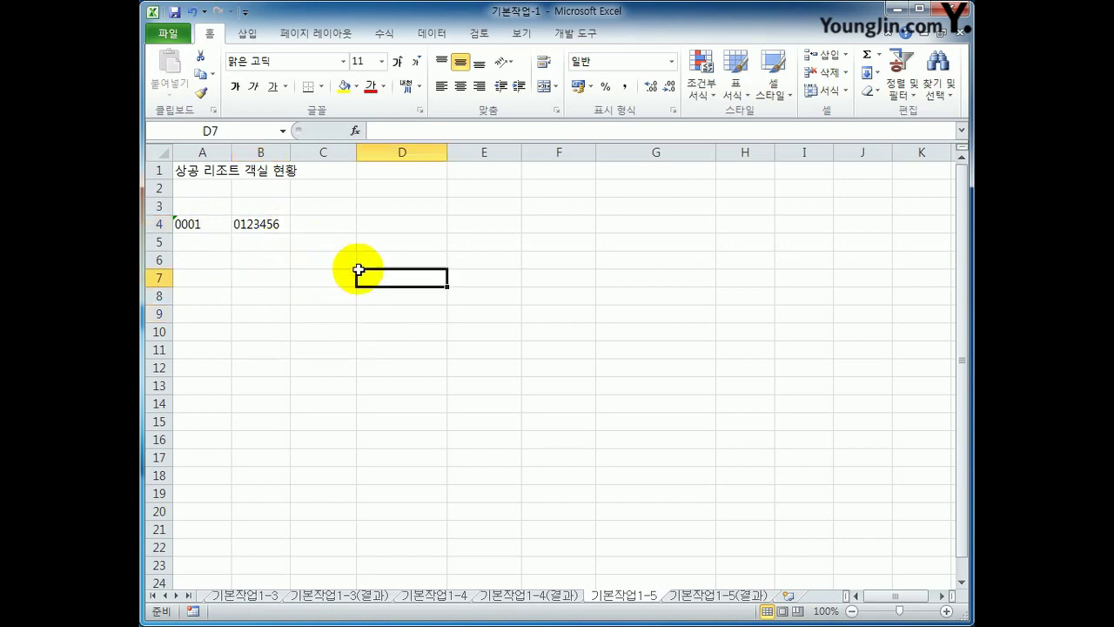
Ignore the number-stored-as-text error (오류 무시) on cell A4 and move the selection to D8.
{"action": "left_click", "coordinate": [192, 224]}
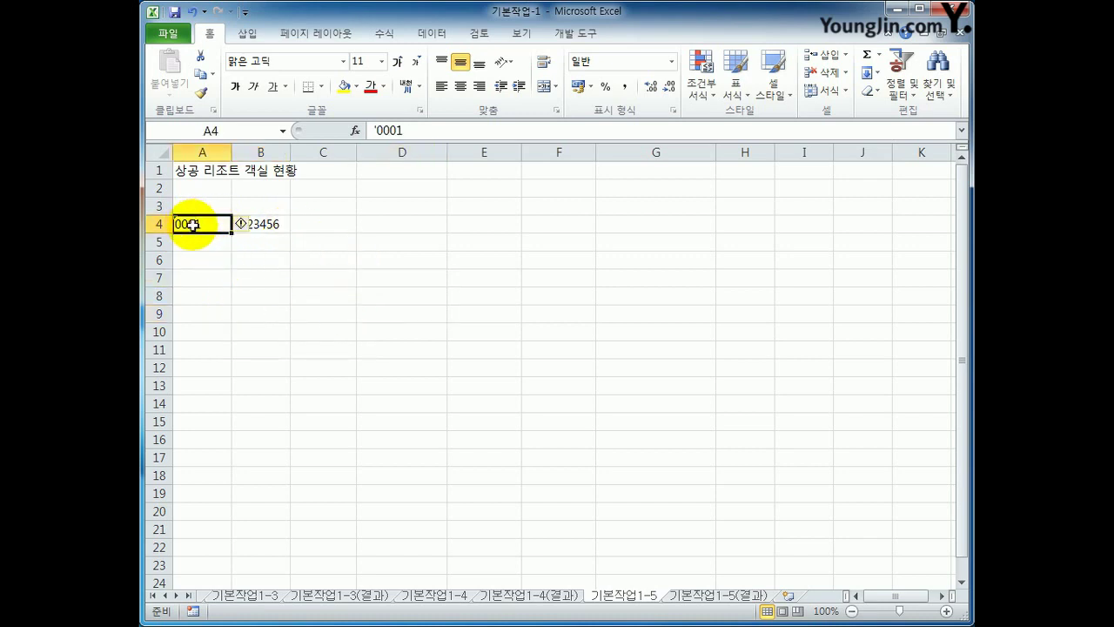
{"action": "left_click", "coordinate": [238, 224]}
{"action": "left_click", "coordinate": [267, 305]}
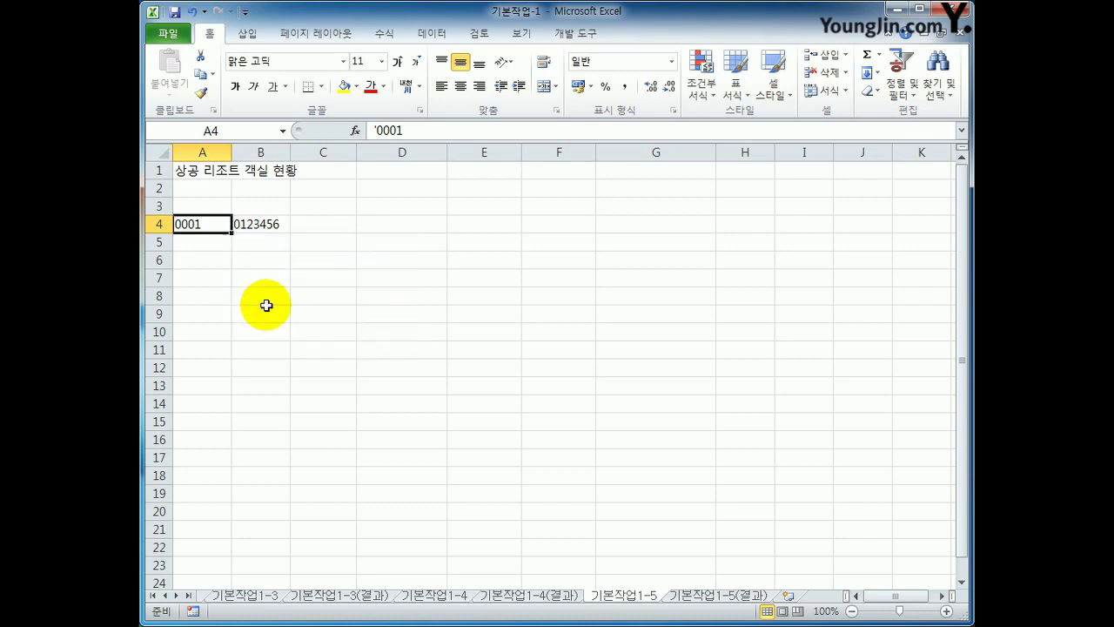
{"action": "left_click", "coordinate": [429, 295]}
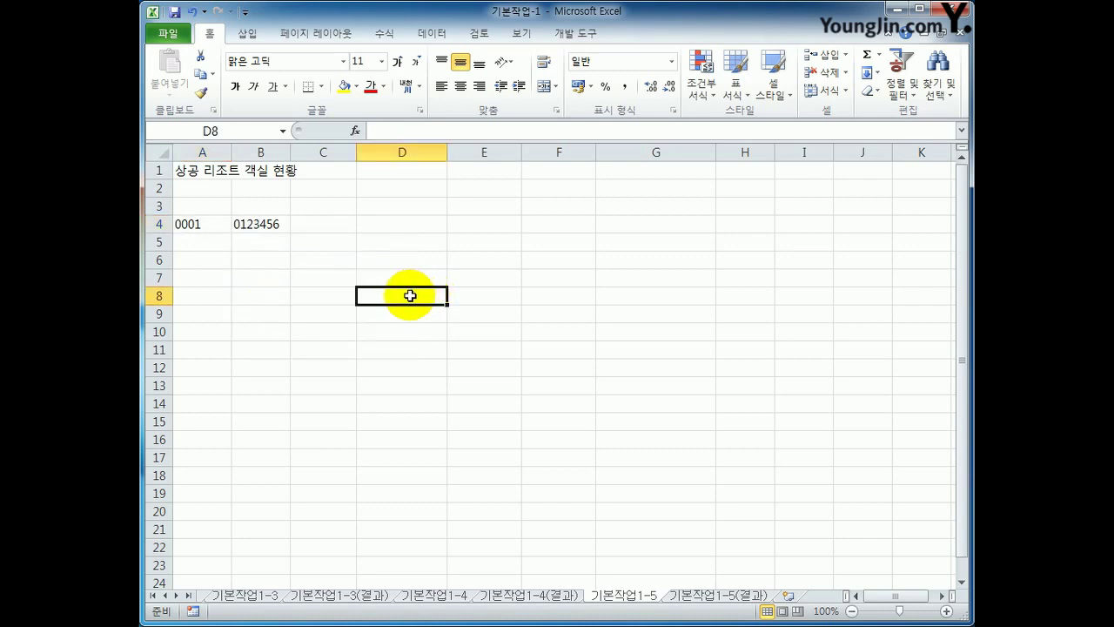
Select cell B4 on sheet 기본작업1-5 to inspect its stored content.
{"action": "left_click", "coordinate": [157, 597]}
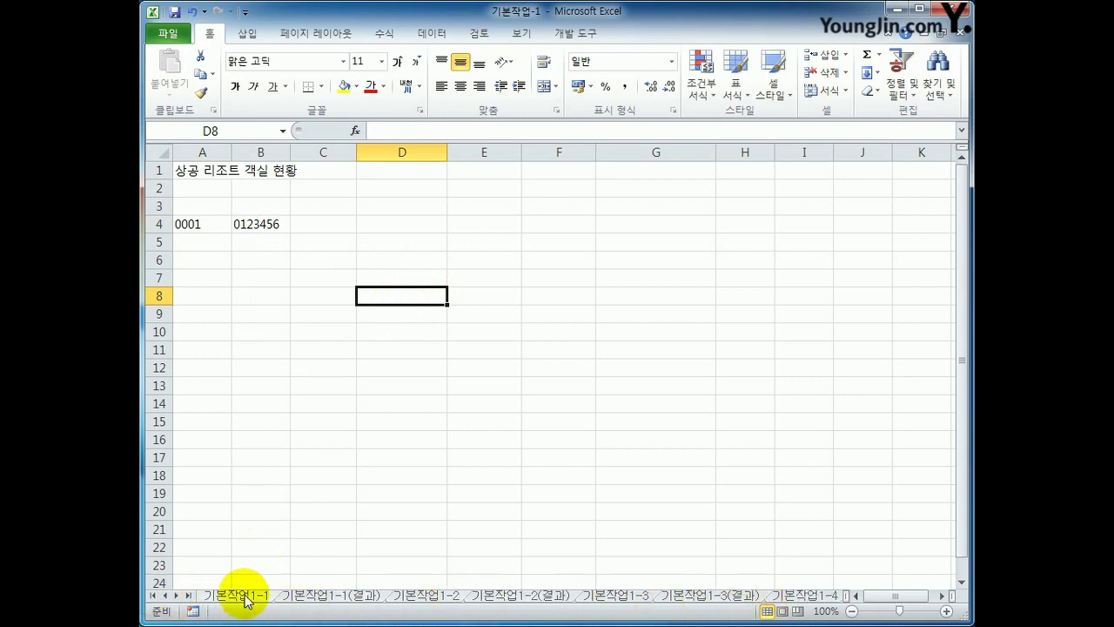
{"action": "left_click", "coordinate": [178, 596]}
{"action": "left_click", "coordinate": [178, 597]}
{"action": "left_click", "coordinate": [178, 596]}
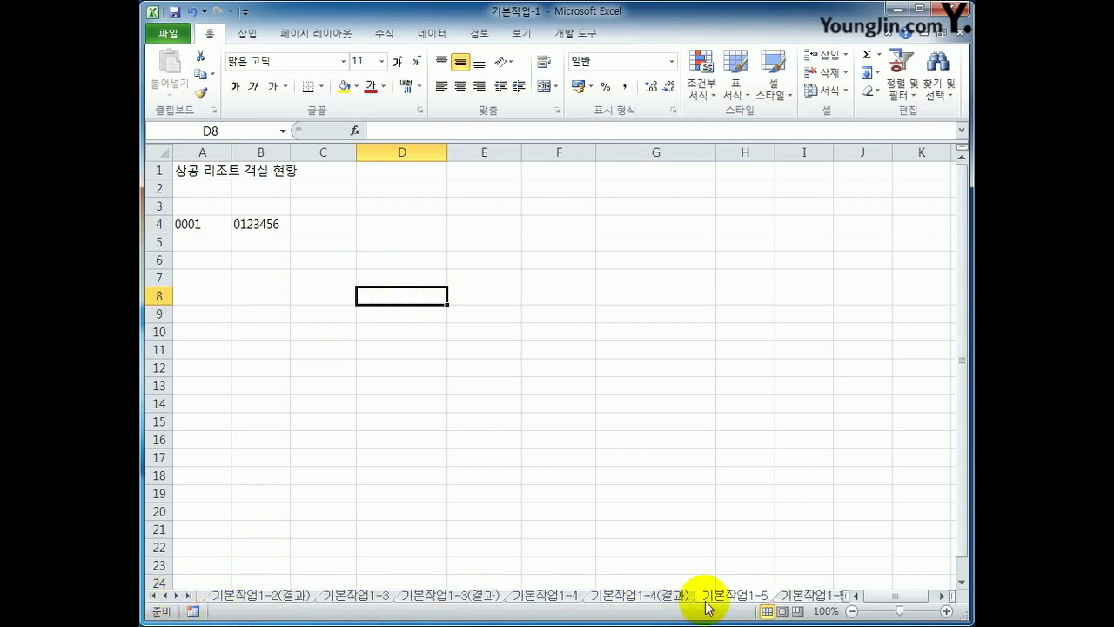
{"action": "left_click", "coordinate": [273, 225]}
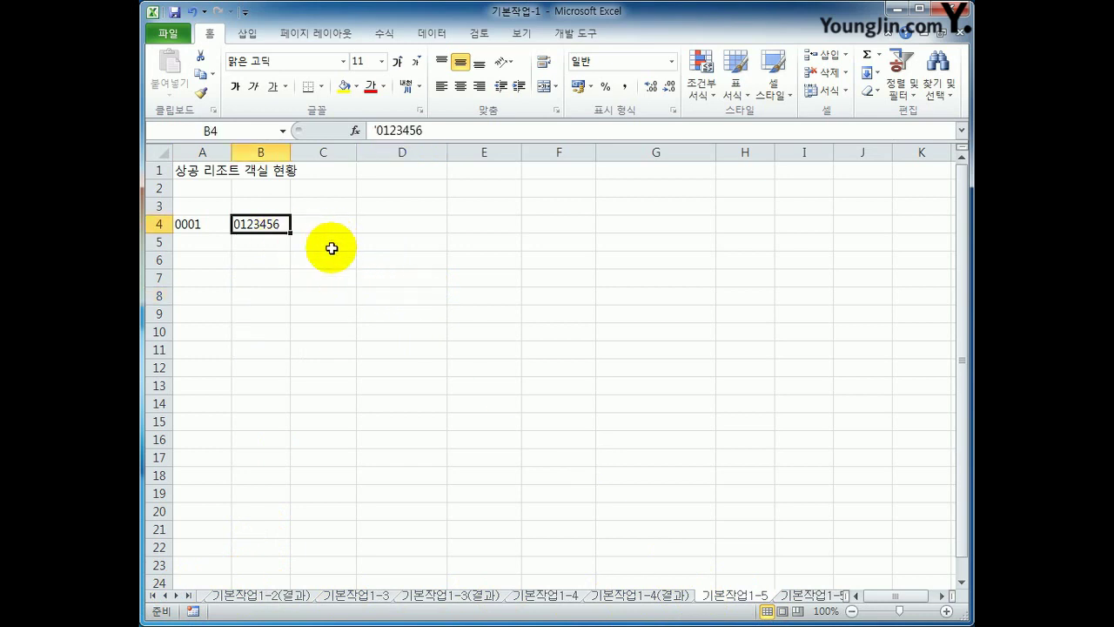